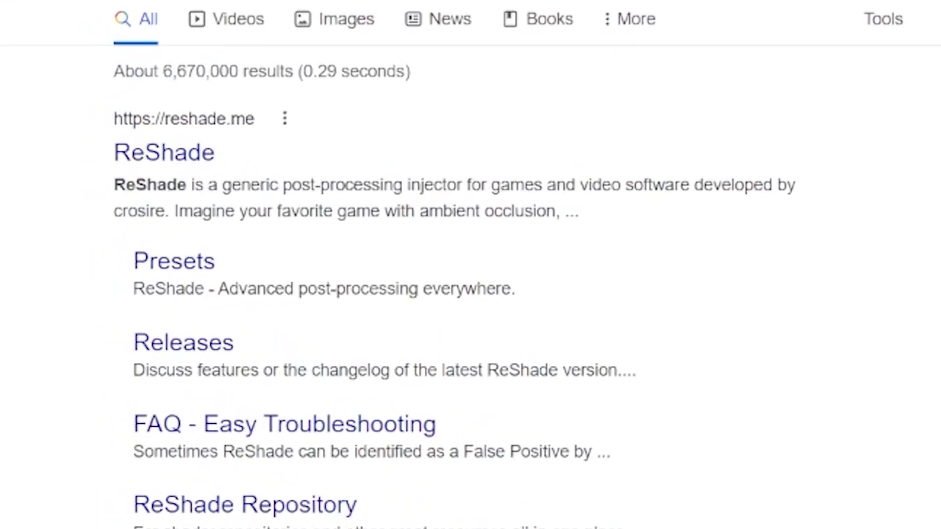
Open the ReShade website from the search results and download the ReShade 5.4.2 installer
click(164, 153)
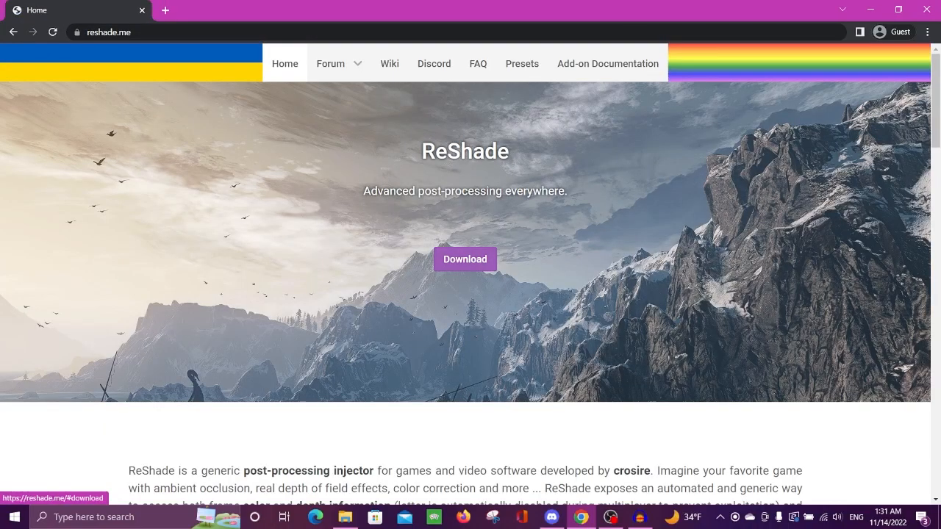
click(464, 259)
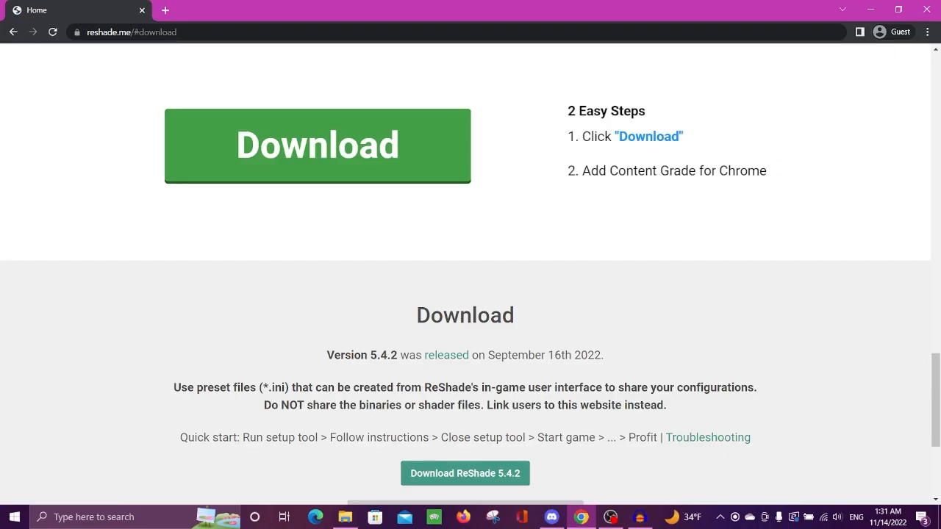
click(464, 472)
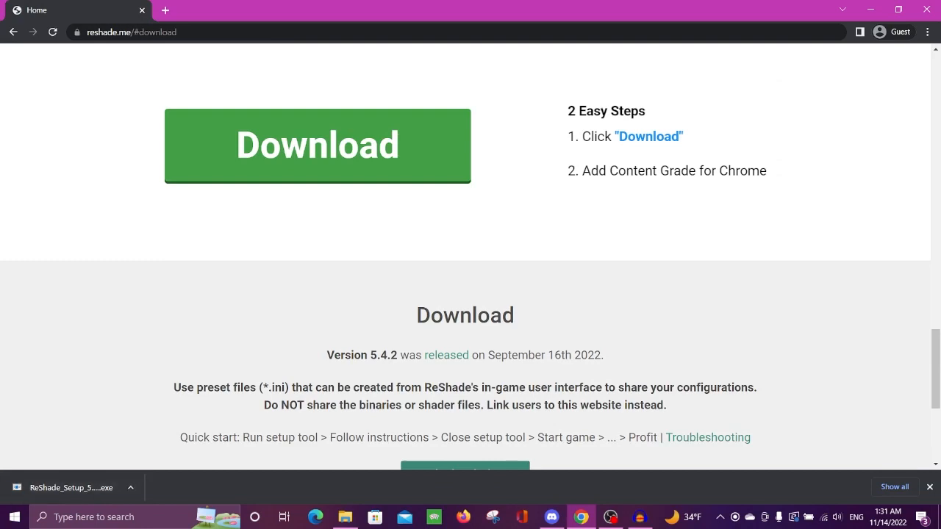
Launch the downloaded ReShade setup and look through its list of games for The Sims 4
click(131, 488)
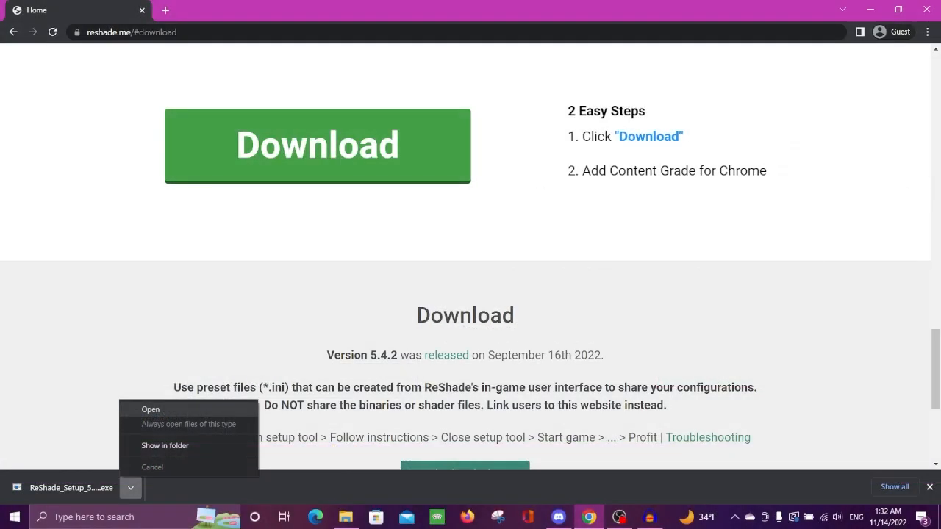
click(239, 284)
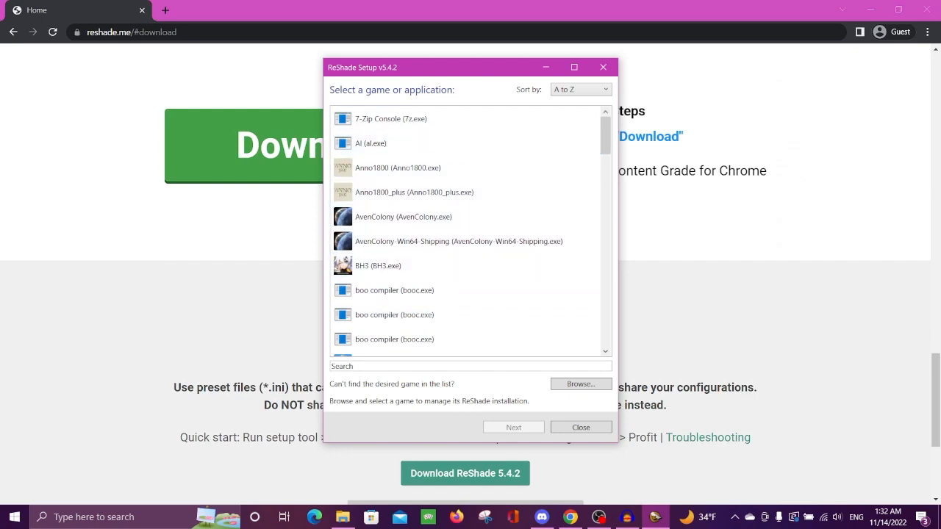
scroll(465, 217, down, 17)
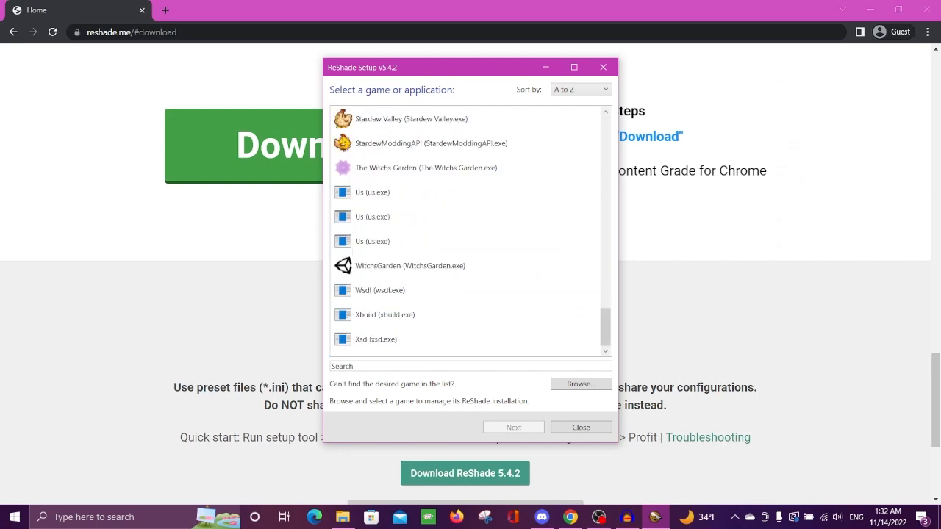
scroll(465, 228, up, 17)
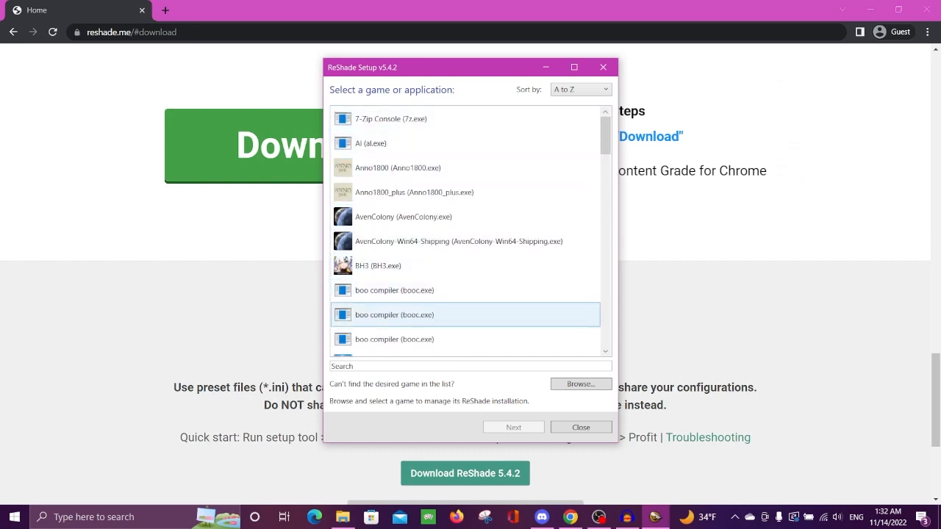
Switch to File Explorer and look through its folder locations from The Sims 4's Game\Bin folder
click(343, 516)
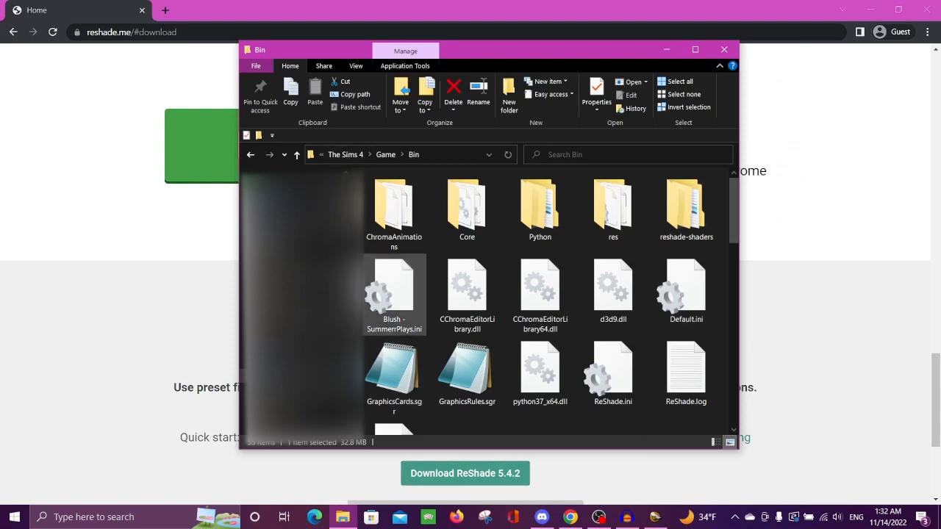
scroll(303, 305, down, 1)
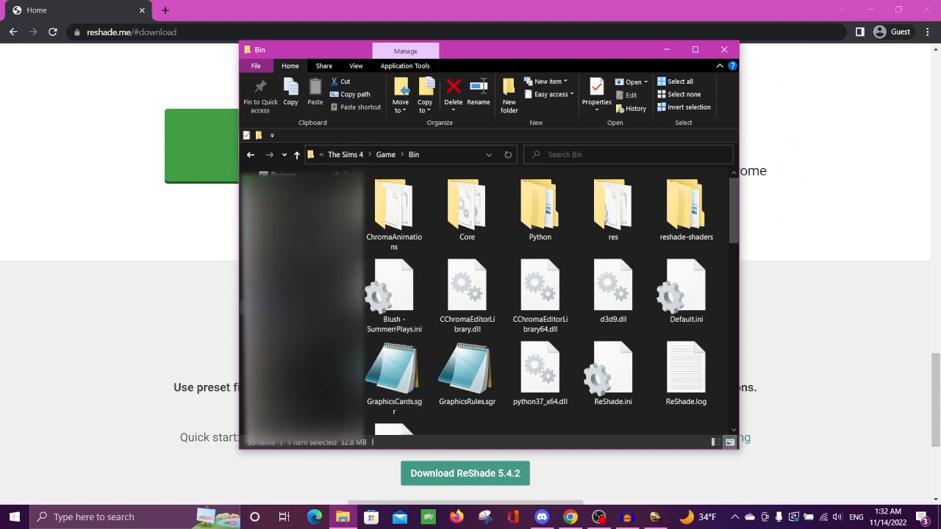
scroll(303, 305, down, 3)
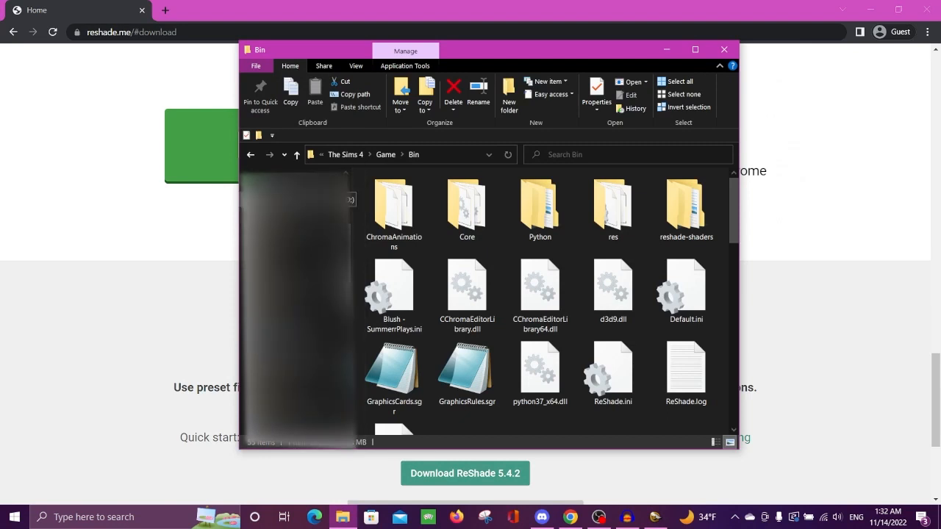
scroll(303, 304, down, 5)
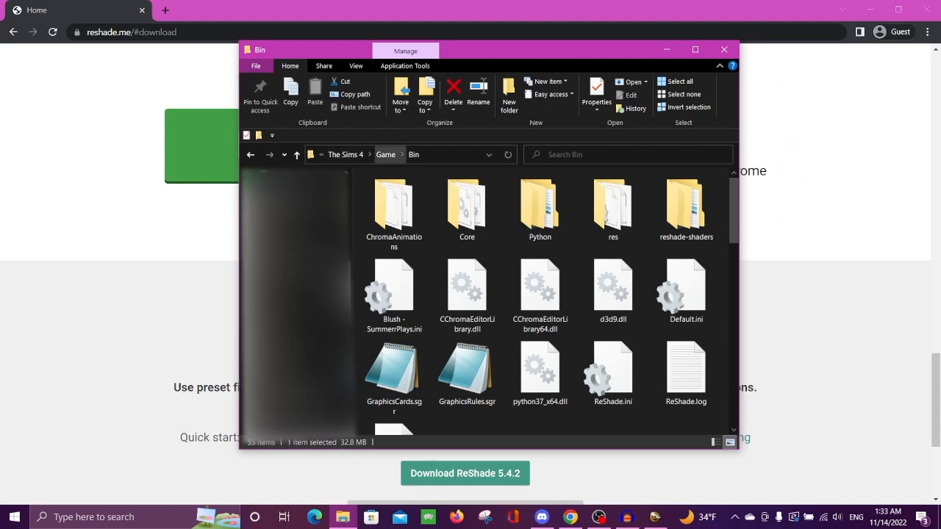
Search Windows for "sims" and follow The Sims 4 shortcut's file location to the folder holding the game executable
click(110, 517)
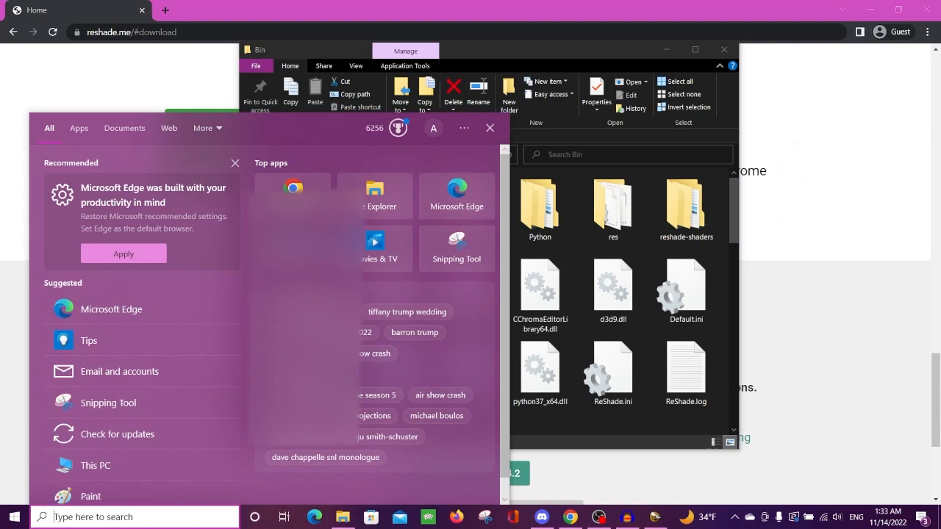
text(sims)
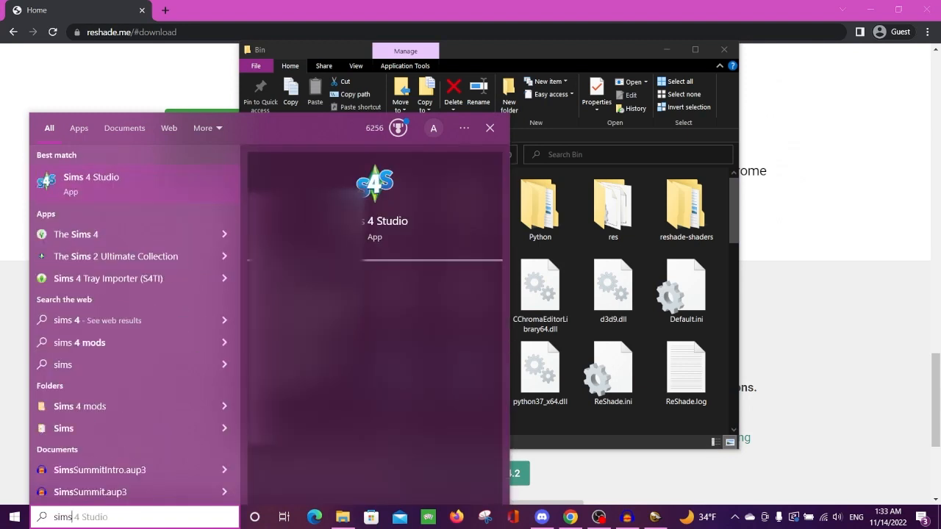
right_click(100, 233)
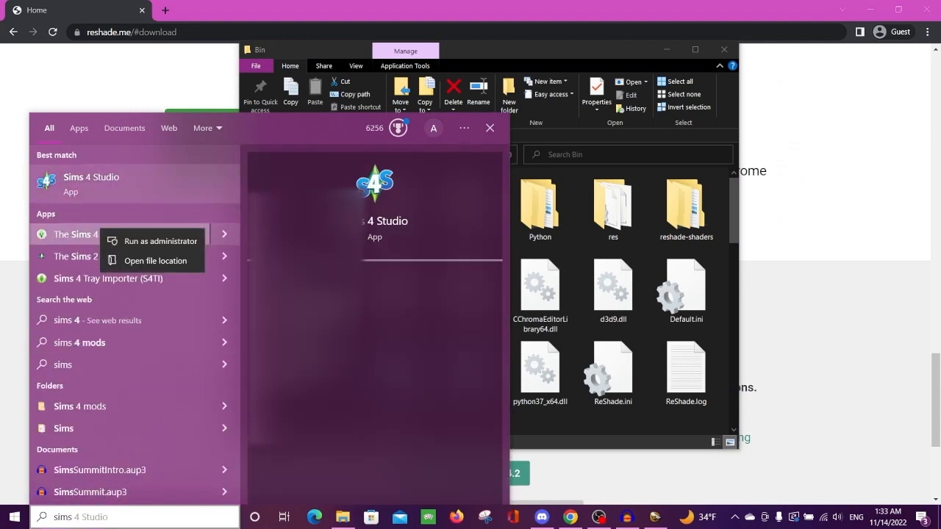
click(155, 260)
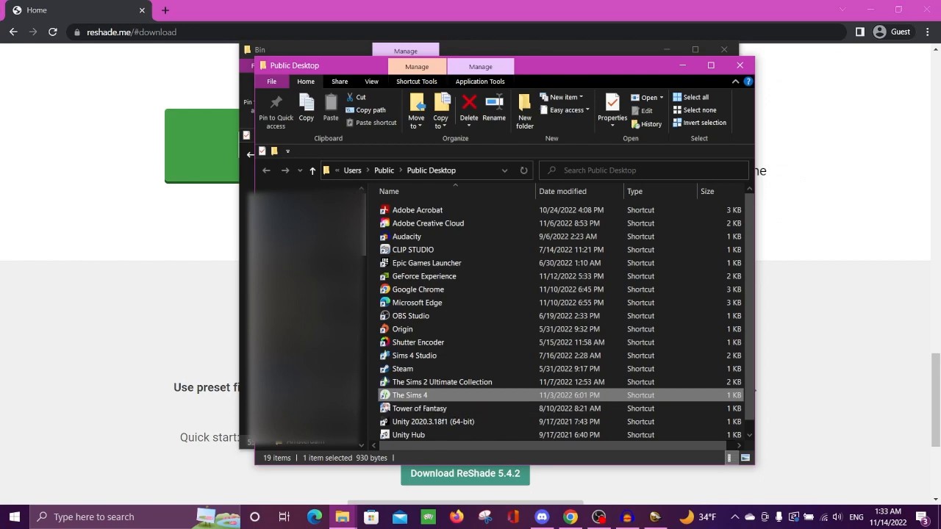
right_click(415, 397)
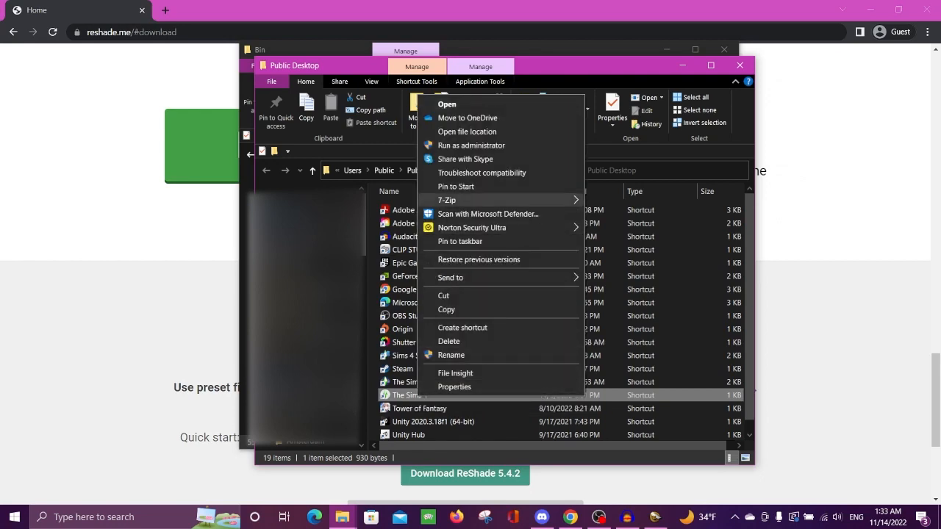
click(466, 131)
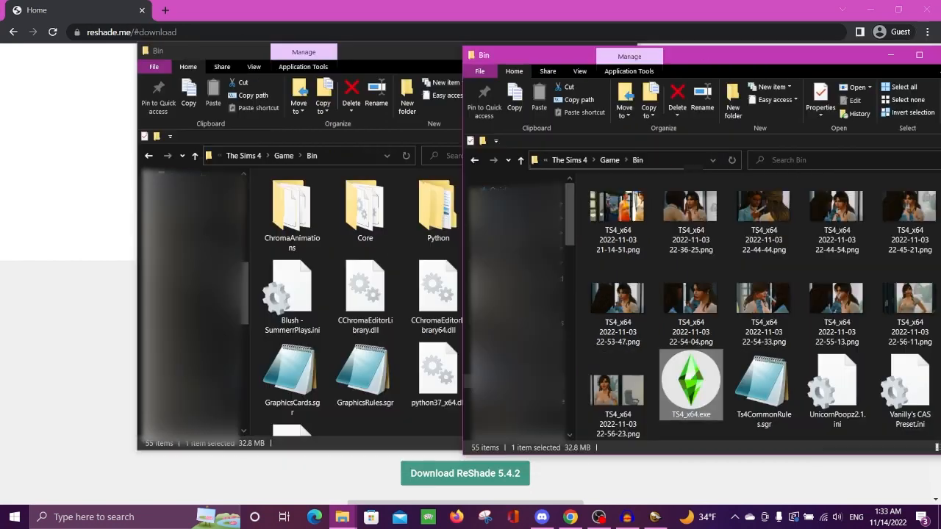
Copy the full path of The Sims 4's Game\Bin folder
click(654, 160)
key(ctrl+c)
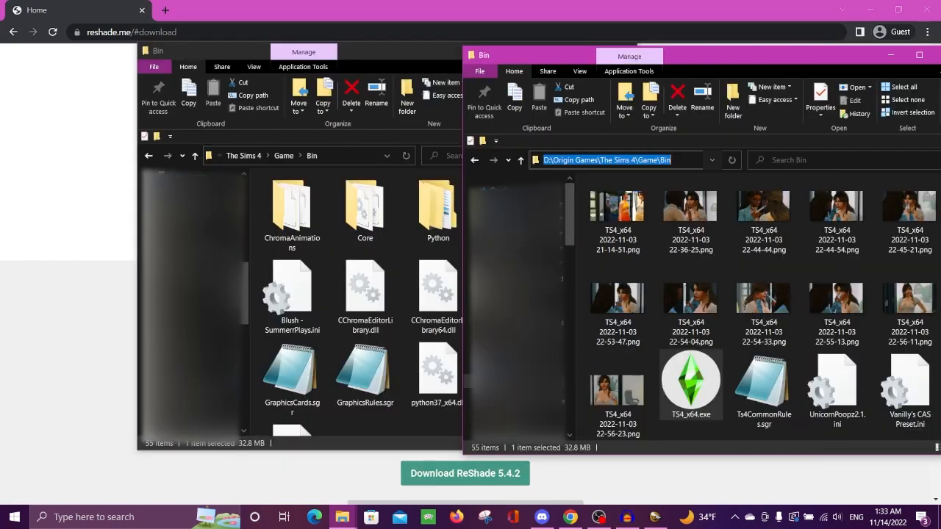
right_click(654, 159)
click(680, 193)
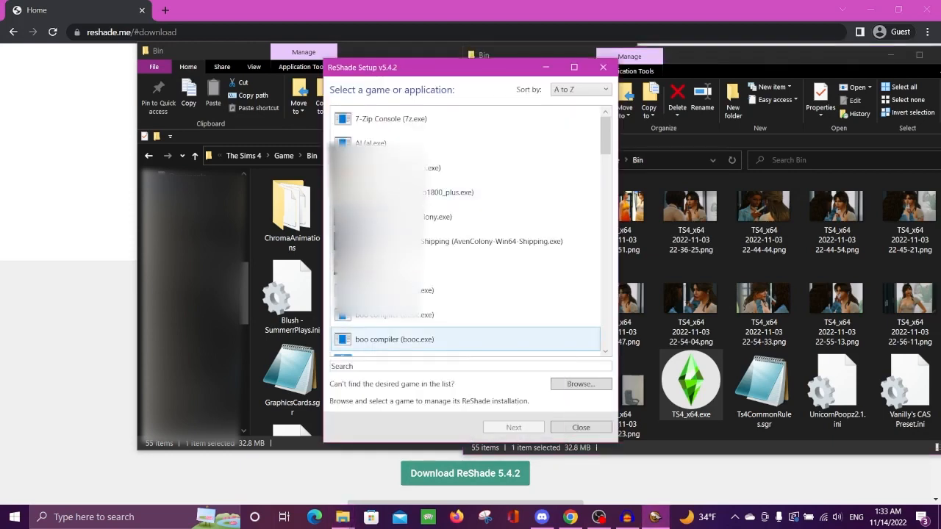
Browse for the game in ReShade Setup and go to the copied path D:\Origin Games\The Sims 4\Game\Bin
click(581, 383)
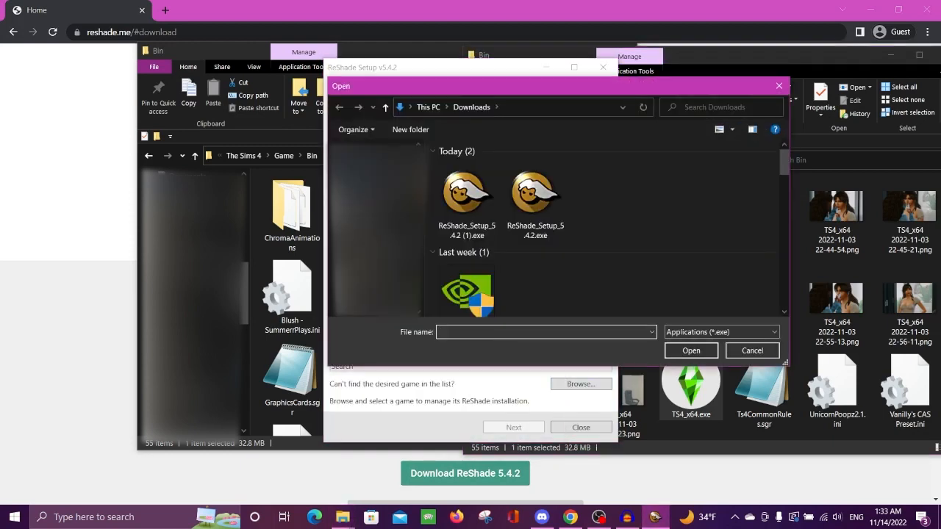
click(551, 107)
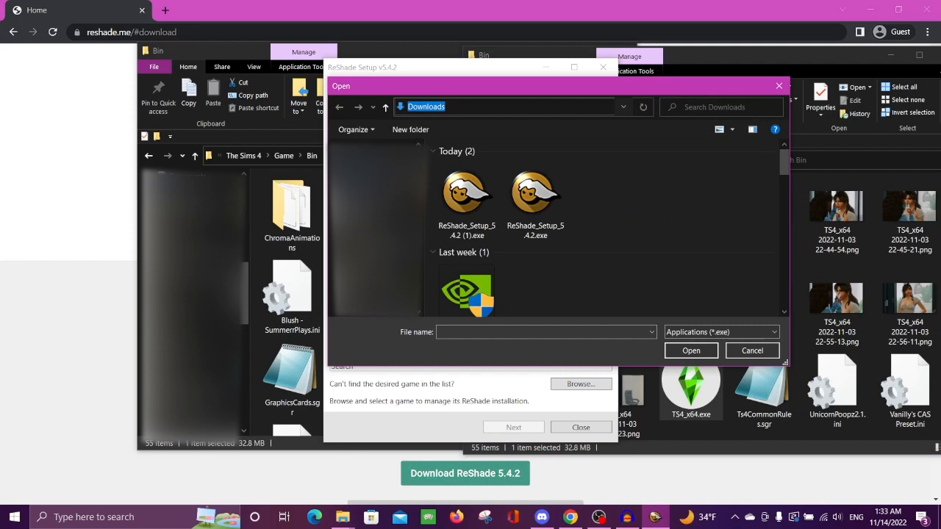
right_click(519, 107)
click(544, 149)
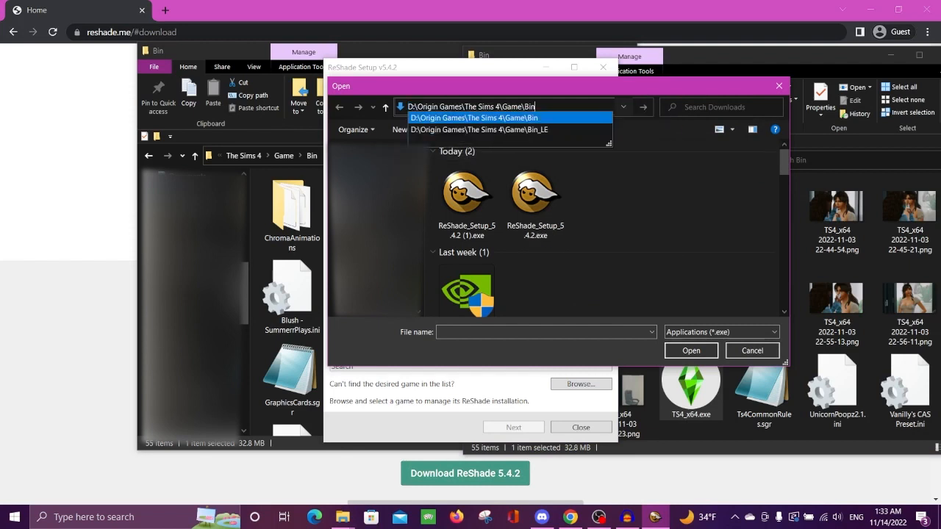
click(474, 117)
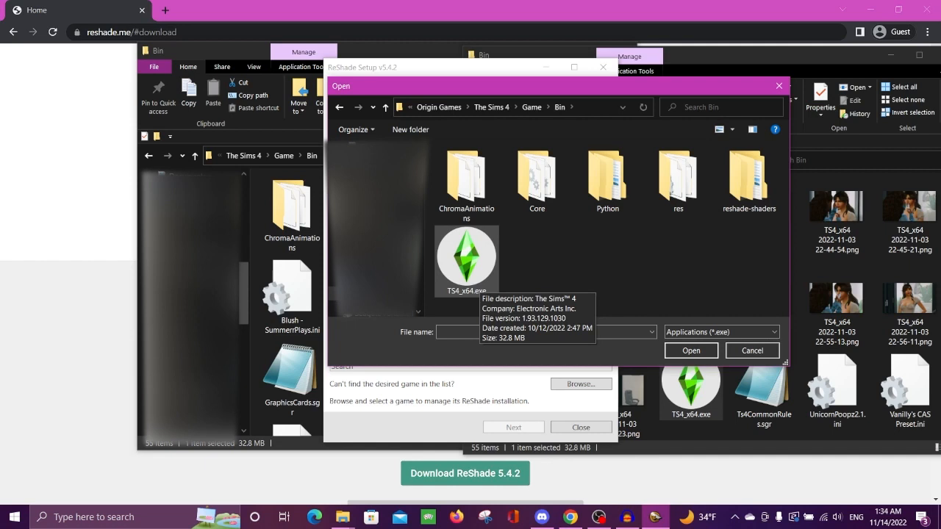
Choose TS4_x64.exe as the game to manage and accept DirectX 9 as its rendering API
click(467, 261)
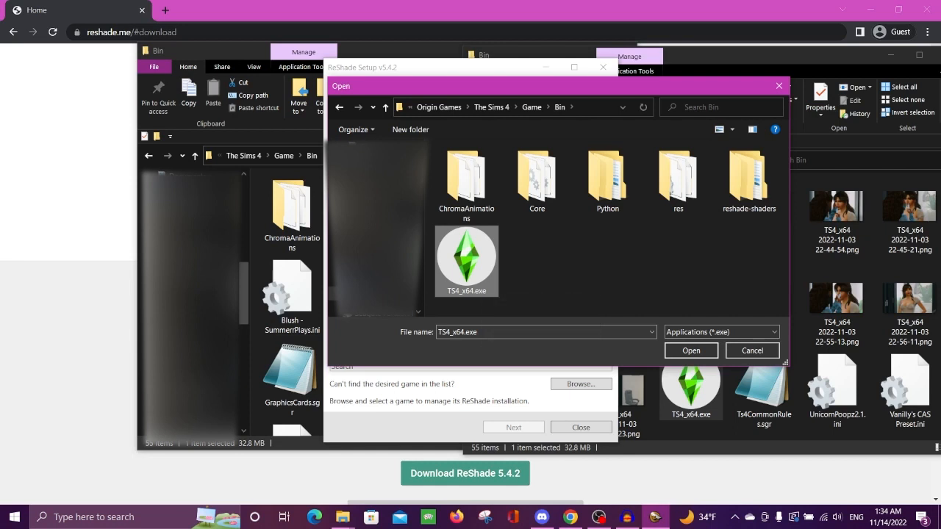
key(Return)
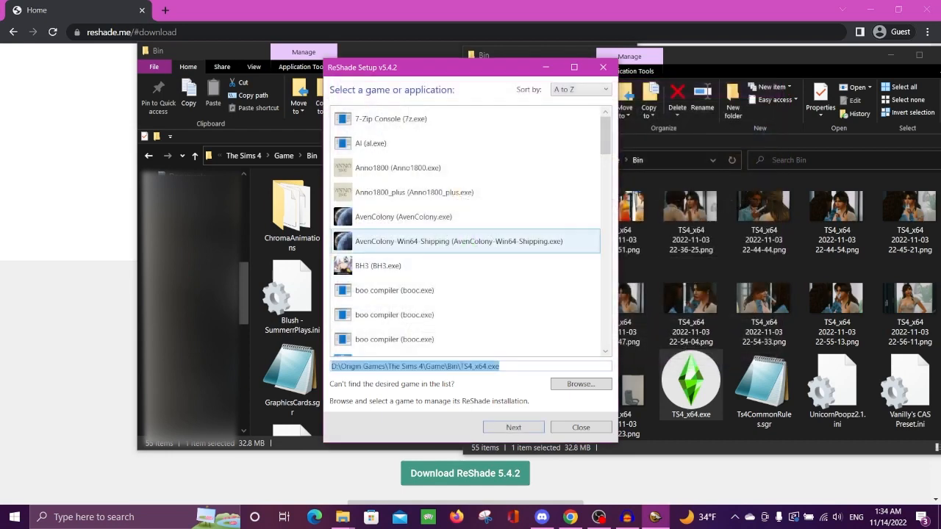
key(Return)
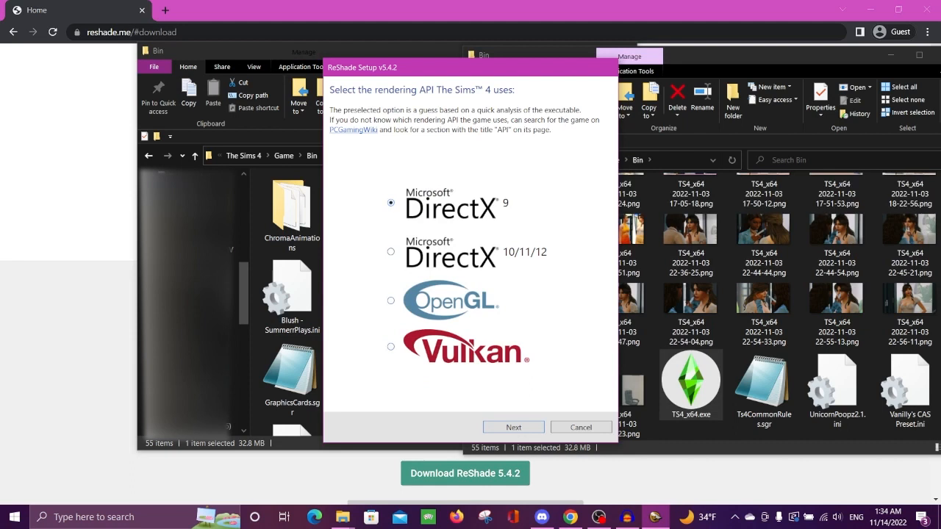
key(Return)
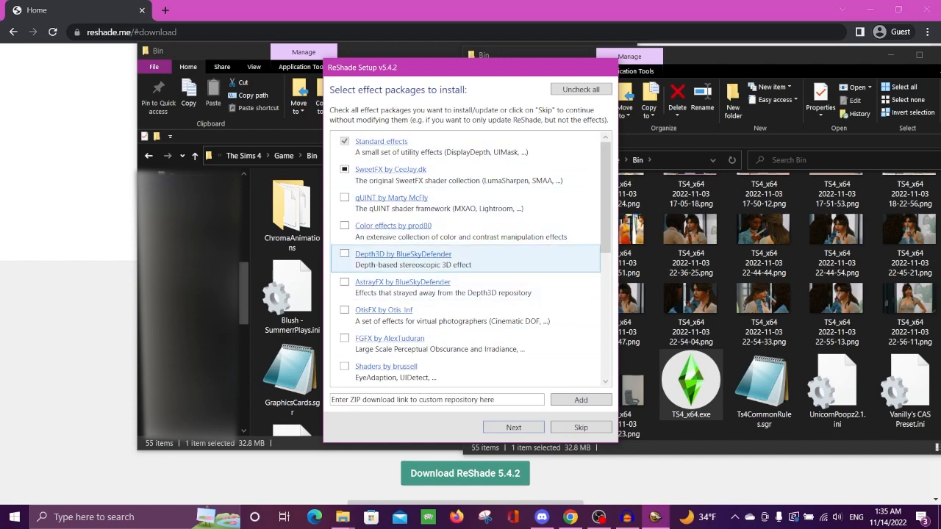
Add the qUINT effect package to the standard effects and SweetFX selection, review the remaining packages and continue
scroll(605, 221, down, 1)
drag(605, 213, 606, 319)
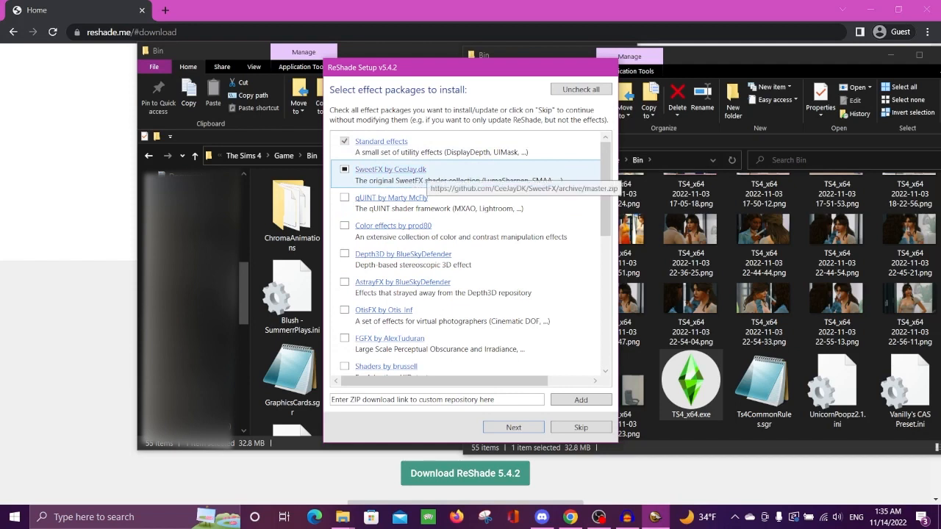
click(345, 198)
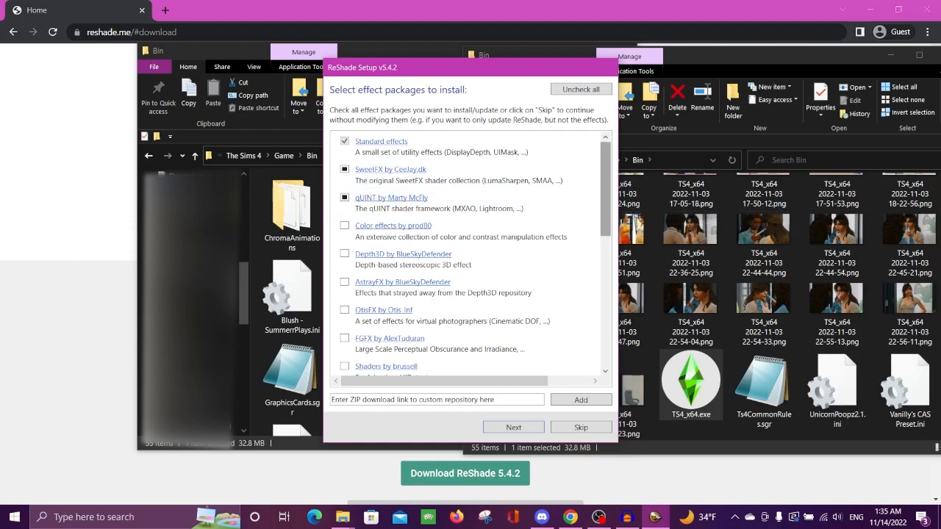
scroll(581, 206, down, 5)
scroll(471, 294, down, 1)
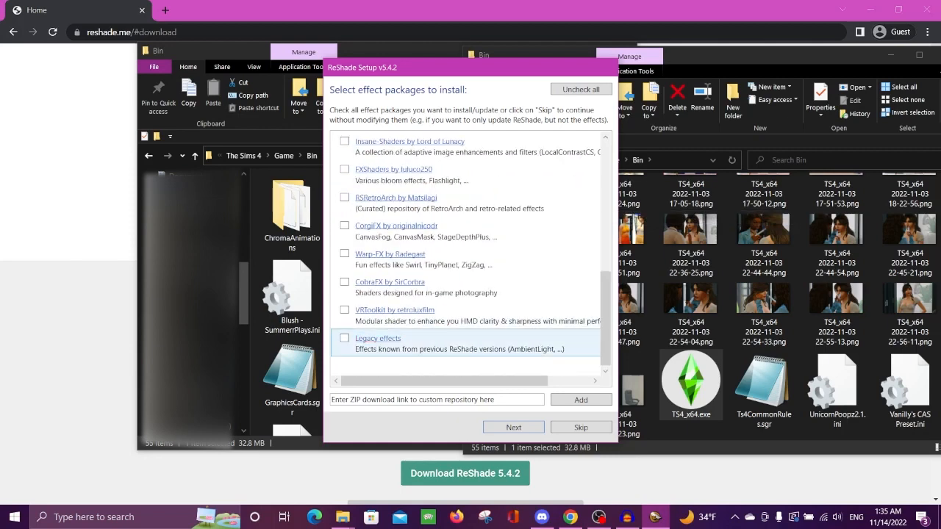
key(space)
scroll(470, 257, up, 8)
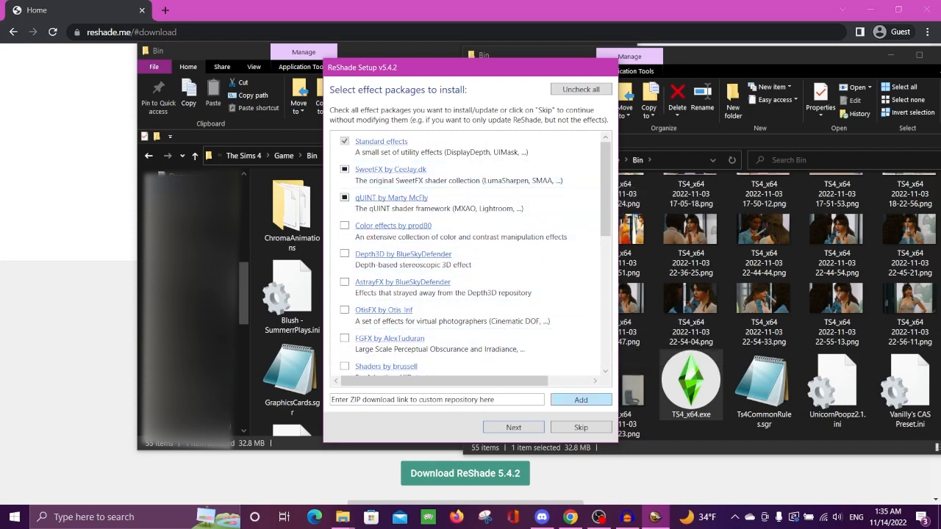
click(513, 427)
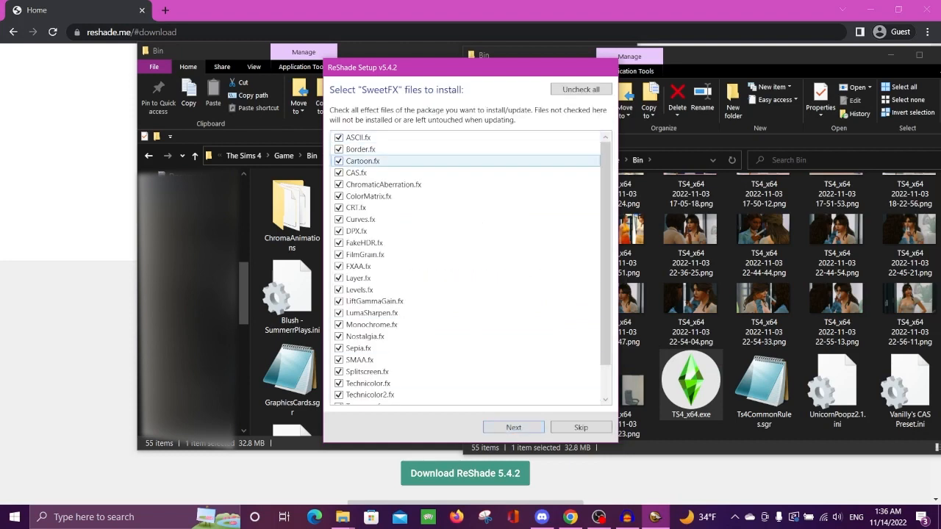
Install all the listed SweetFX and qUINT effect files and complete the ReShade installation
scroll(440, 266, down, 1)
scroll(441, 266, down, 2)
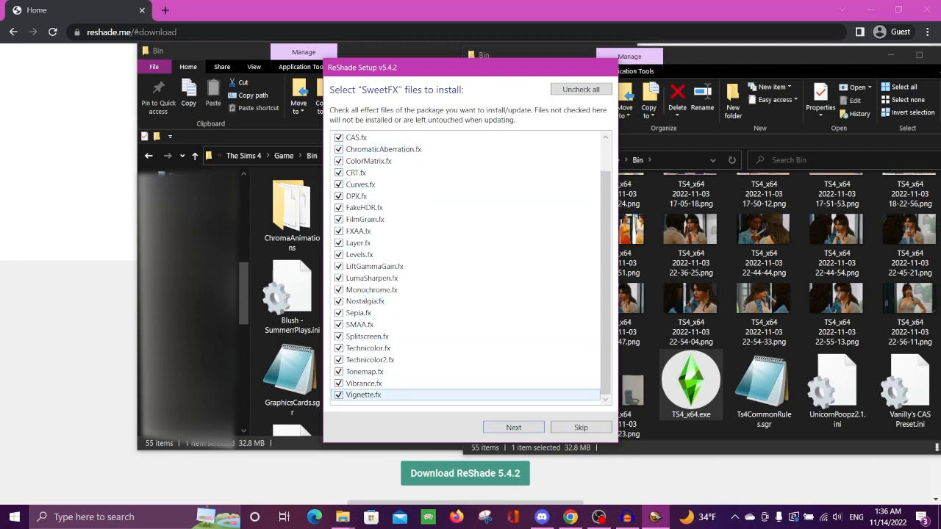
click(514, 427)
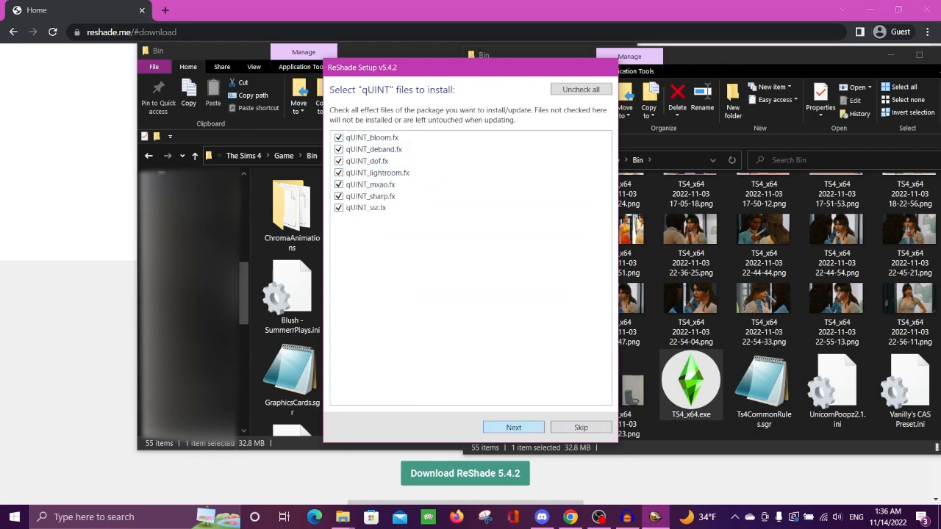
click(514, 427)
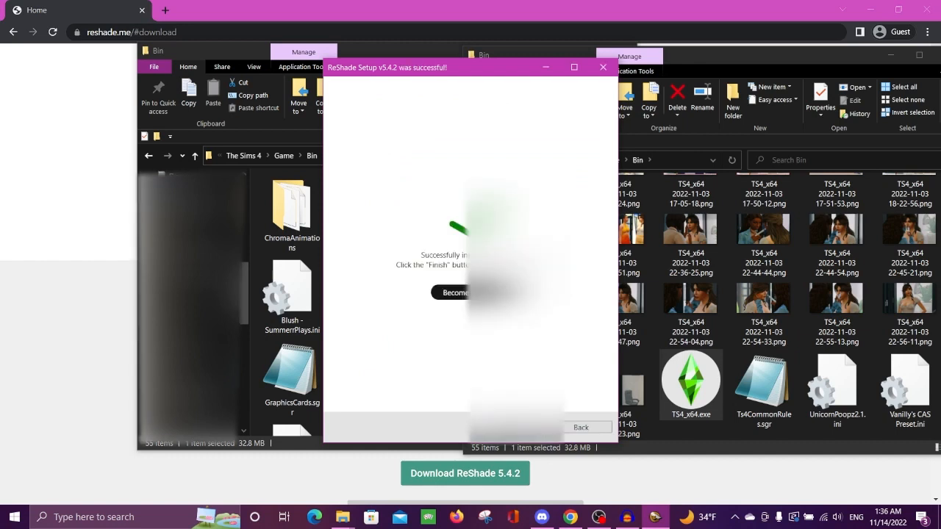
Finish ReShade Setup and move the game's Bin folder window aside
click(514, 426)
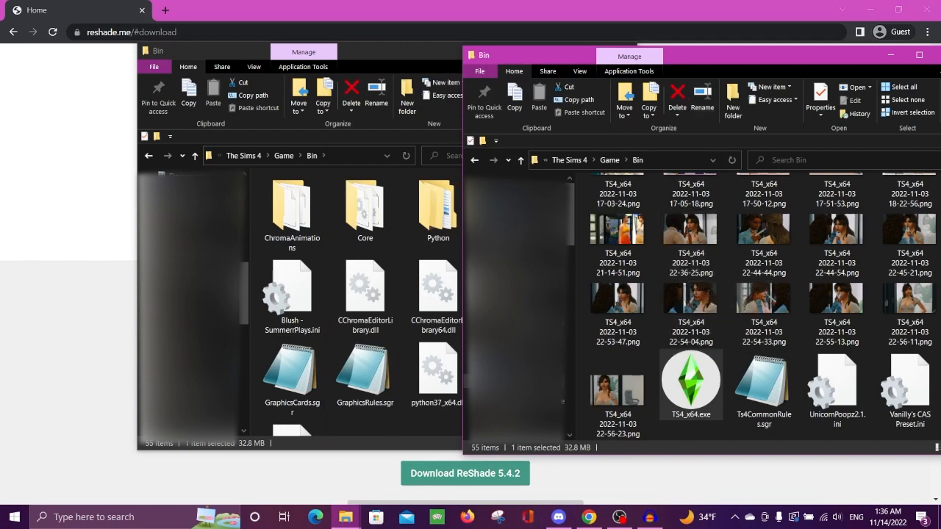
drag(735, 56, 675, 60)
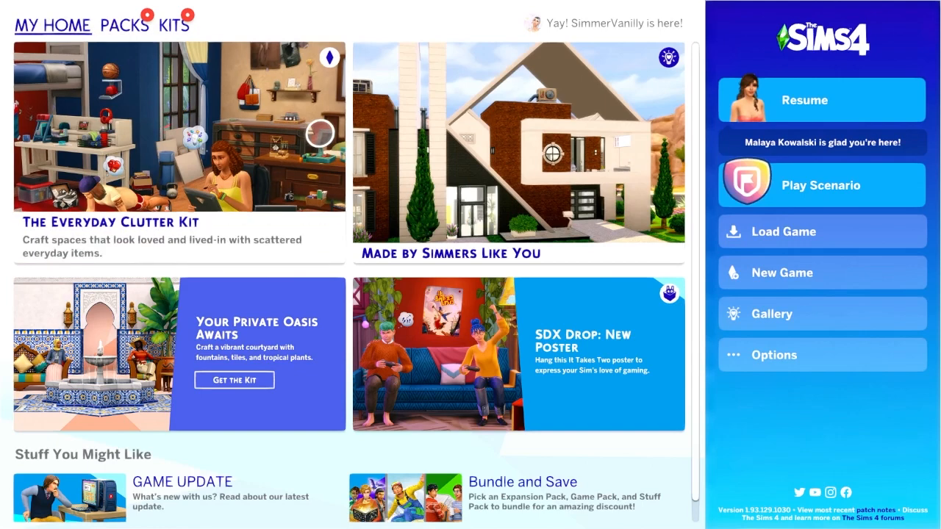
Switch to The Sims 4, open the ReShade overlay and examine the preset files in the game's Bin folder
key(Home)
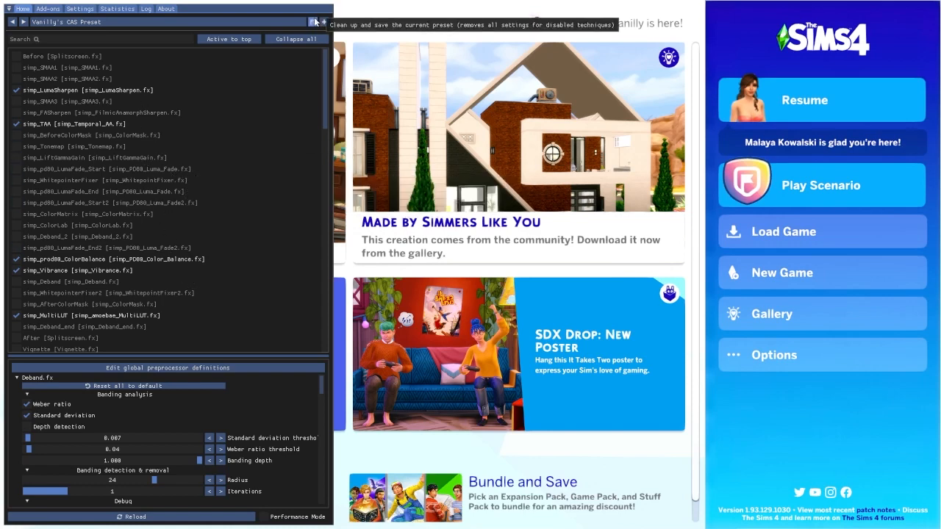
click(34, 24)
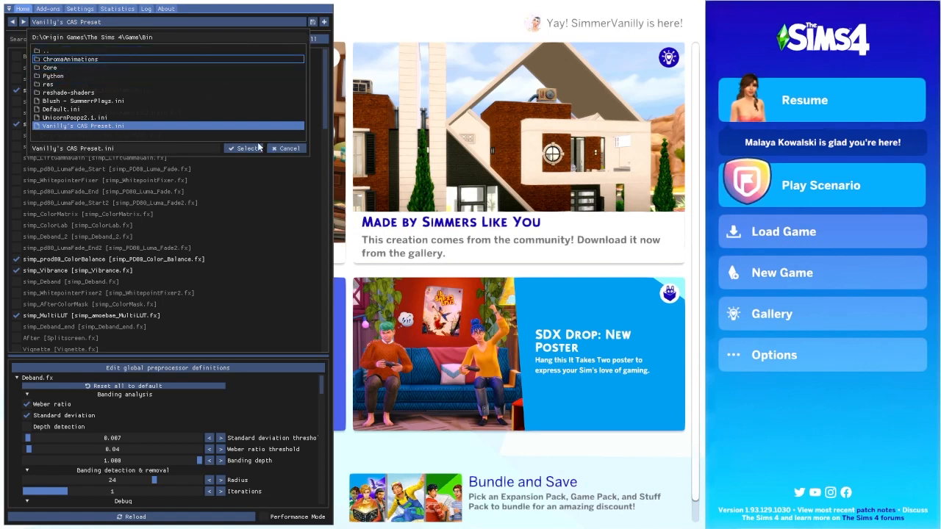
click(226, 12)
click(175, 22)
click(316, 68)
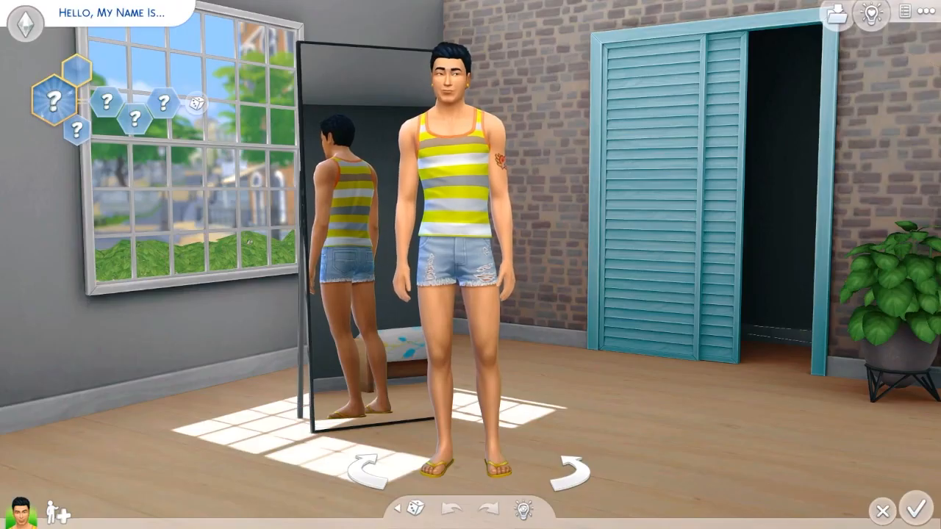
Open the ReShade overlay in Create a Sim and review its add-ons, settings, statistics, log and about information before returning to the effect list
key(Home)
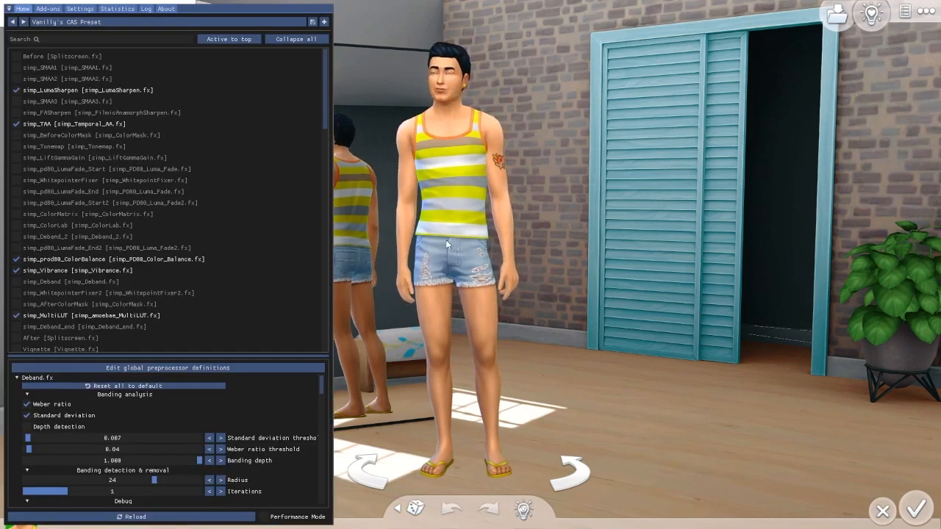
click(46, 10)
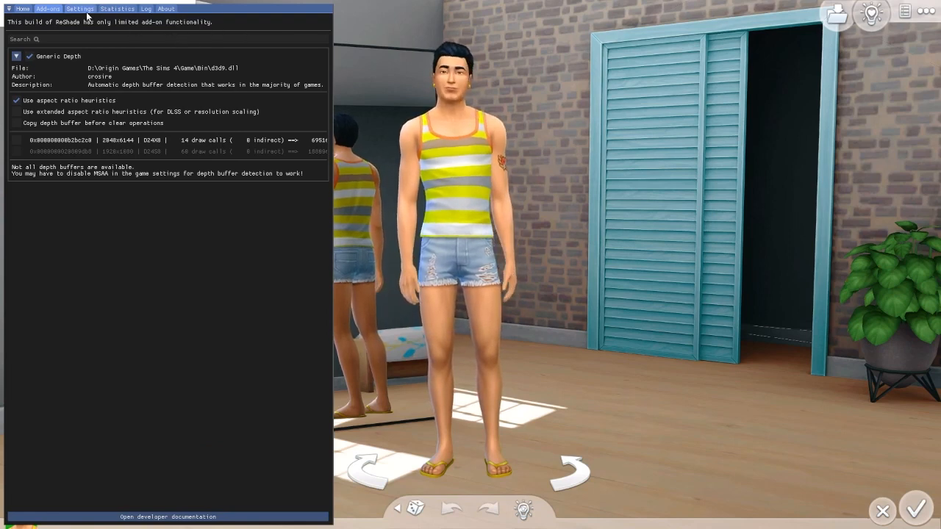
click(79, 9)
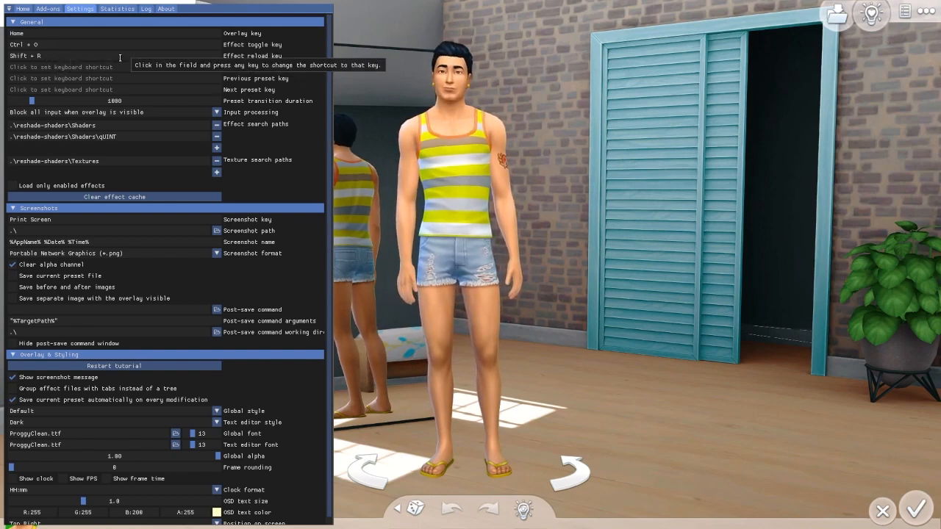
click(110, 9)
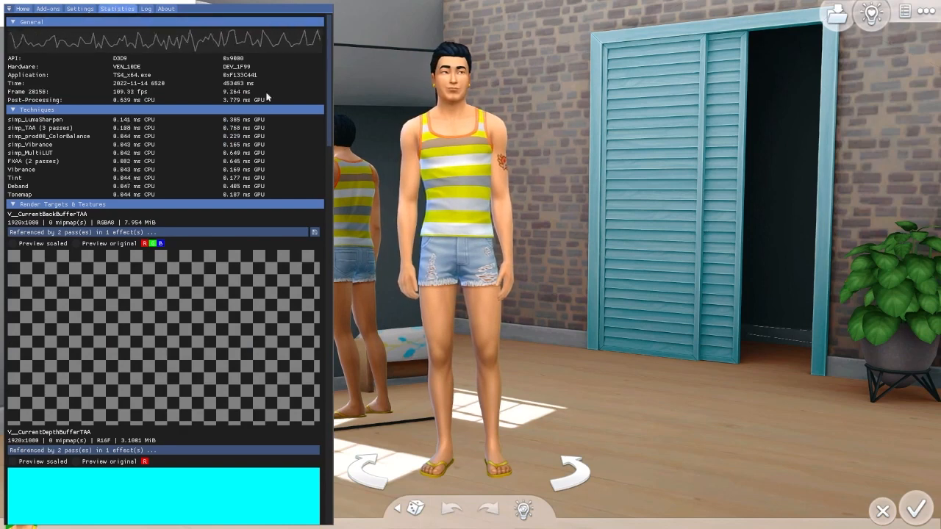
mouse_move(107, 44)
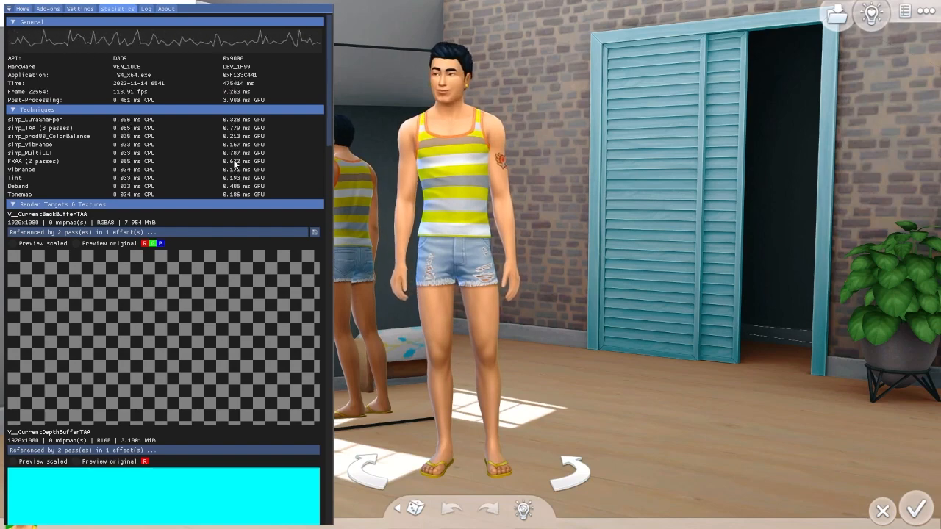
click(146, 8)
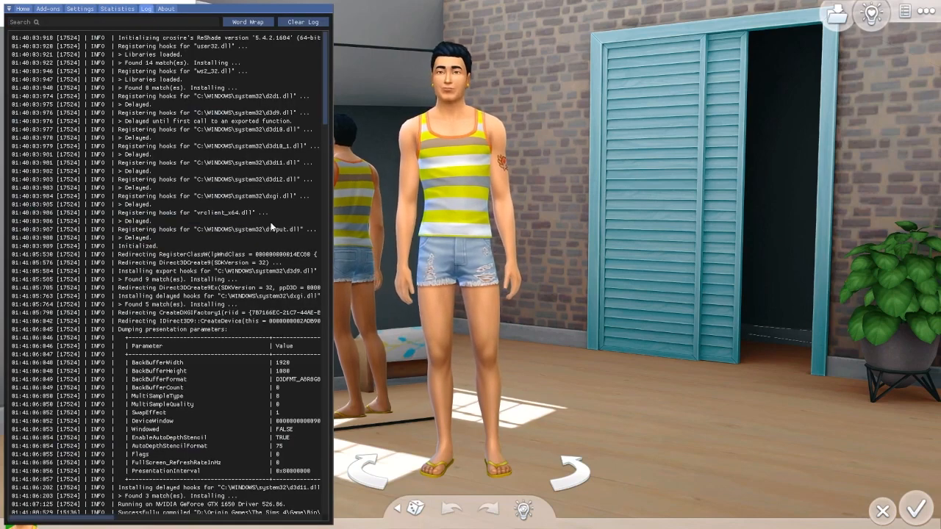
click(168, 9)
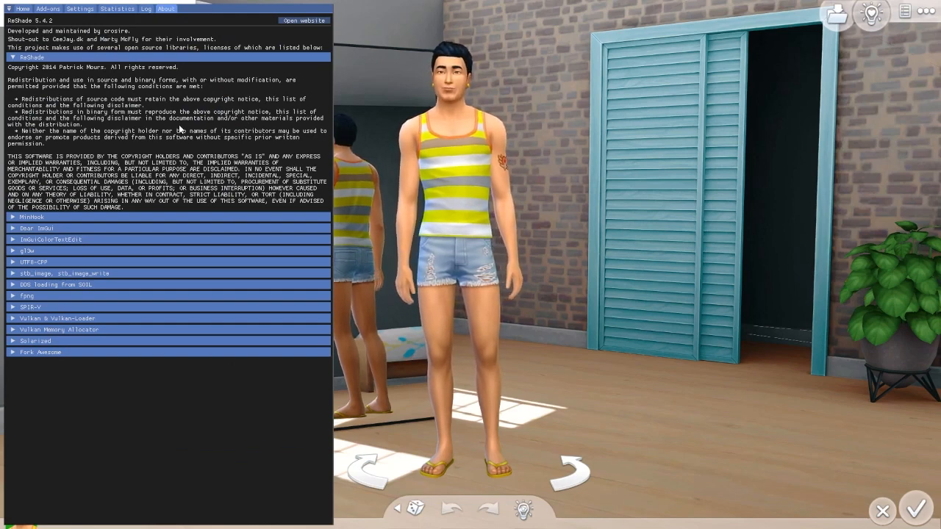
click(22, 8)
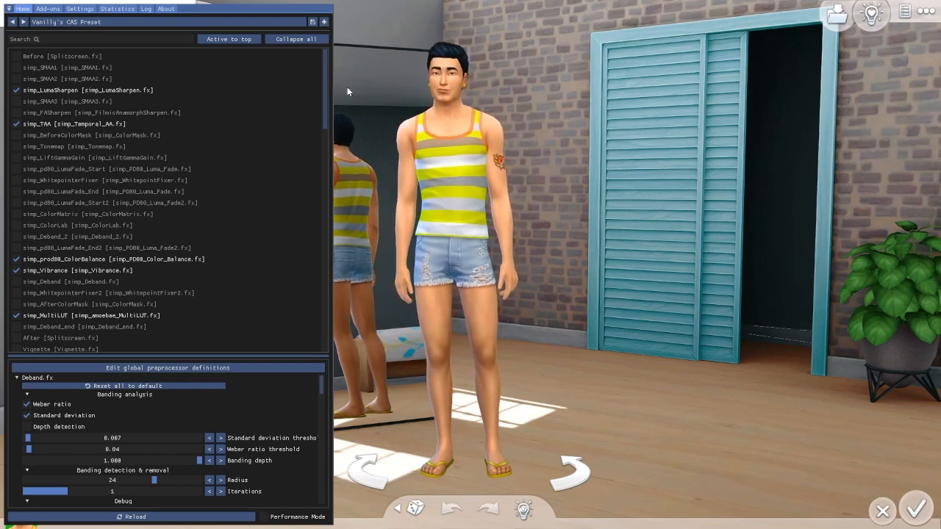
Create a new preset named Test
click(323, 22)
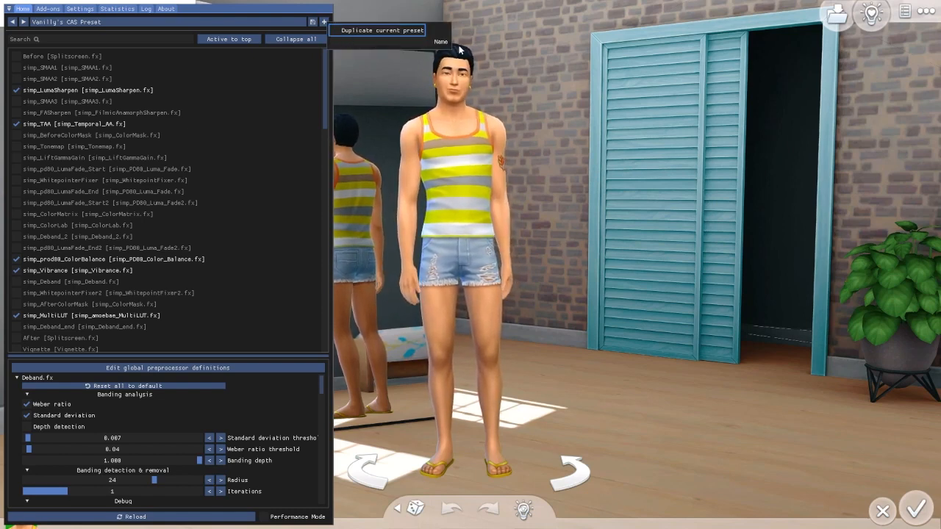
click(358, 42)
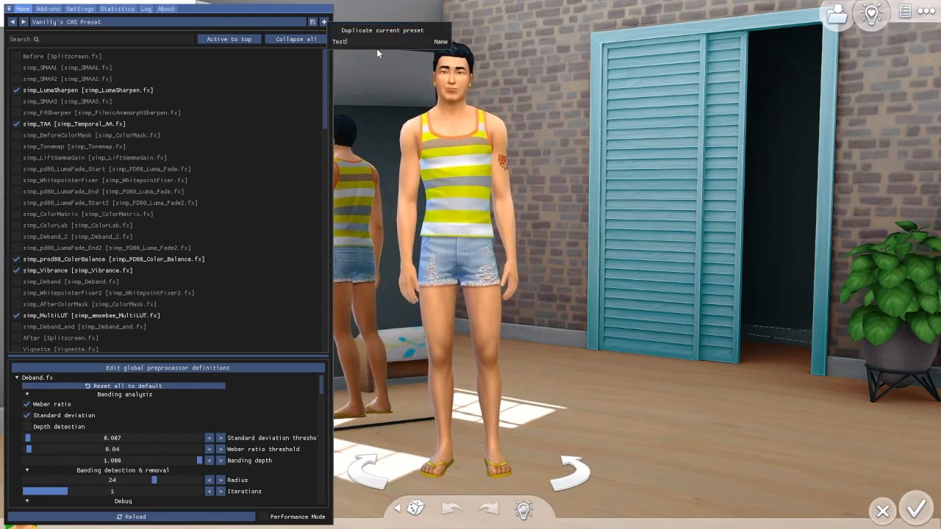
text(Test)
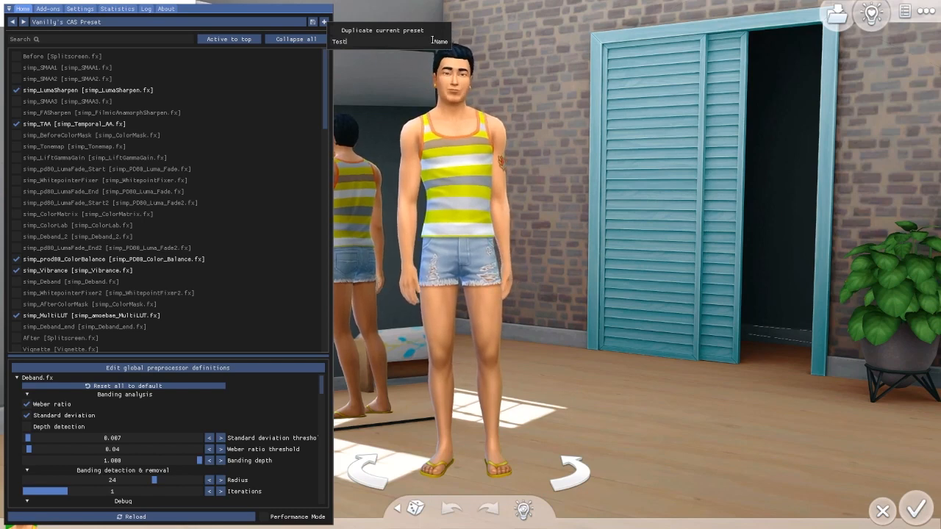
key(Return)
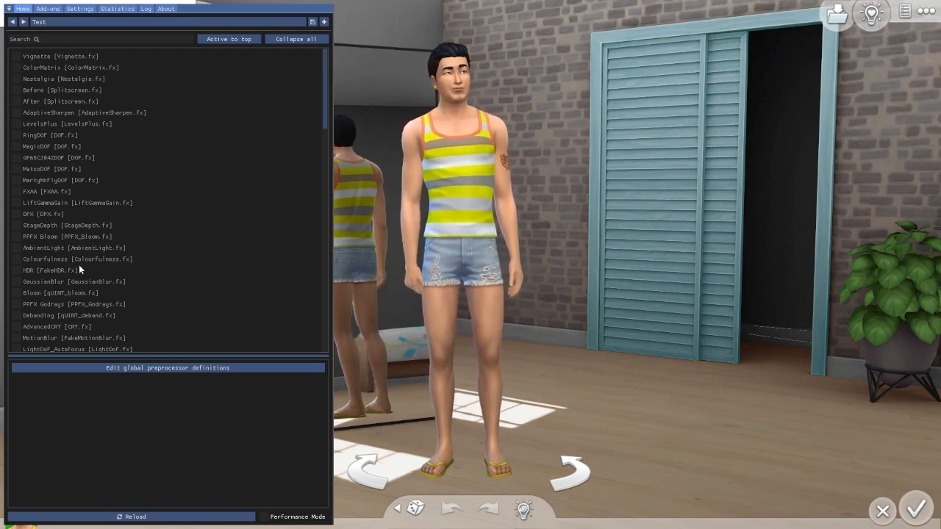
Look through the Test preset's effects and try the qUINT Bloom effect, switching it off again
drag(325, 91, 337, 321)
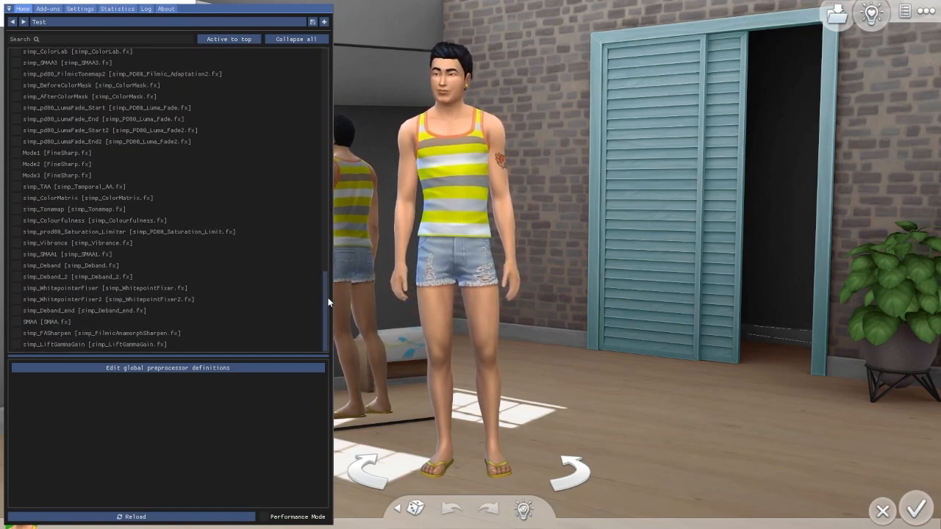
drag(326, 294, 329, 70)
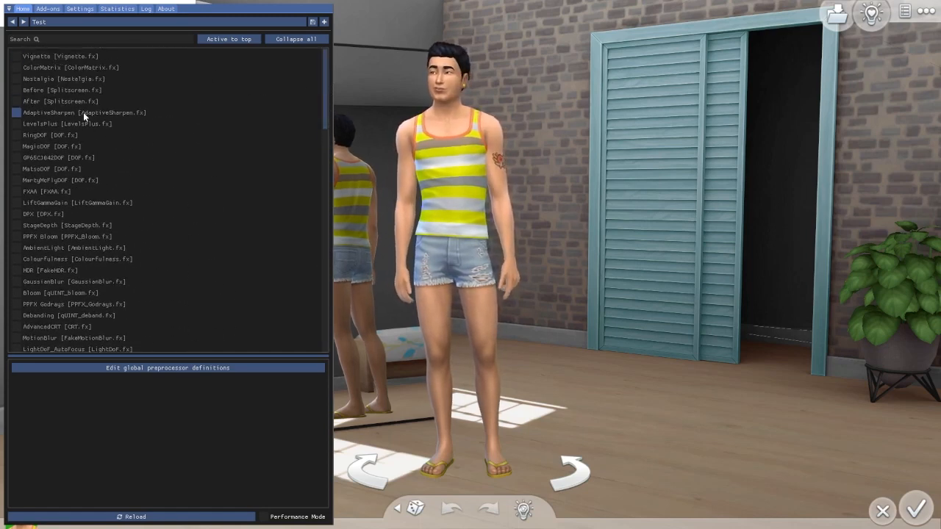
click(33, 292)
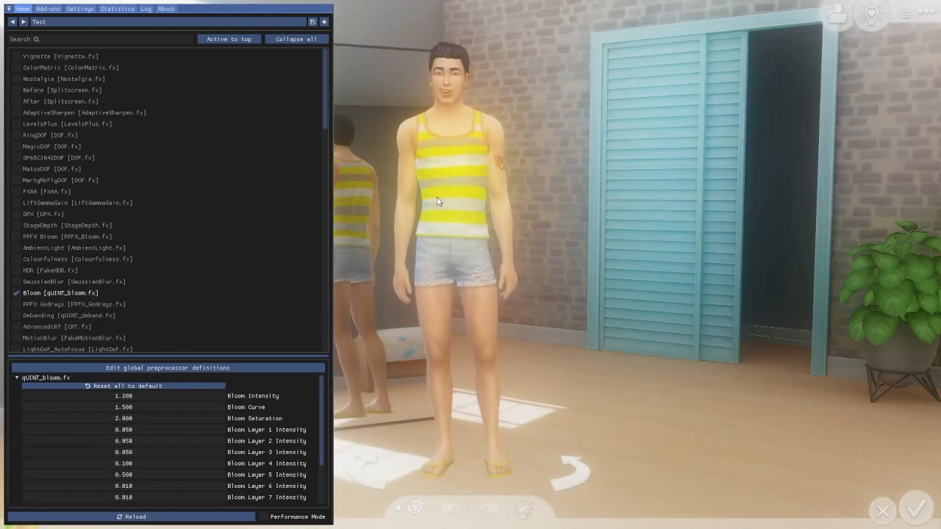
click(21, 293)
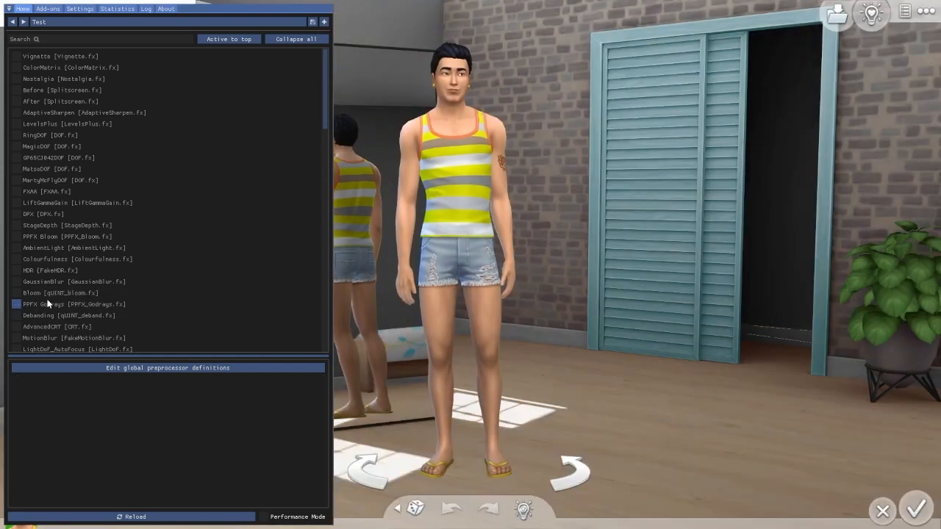
Enable the LumaSharpen and simp_LumaSharpen effects and set LumaSharpen's sharpening strength to 0.639
scroll(86, 279, down, 3)
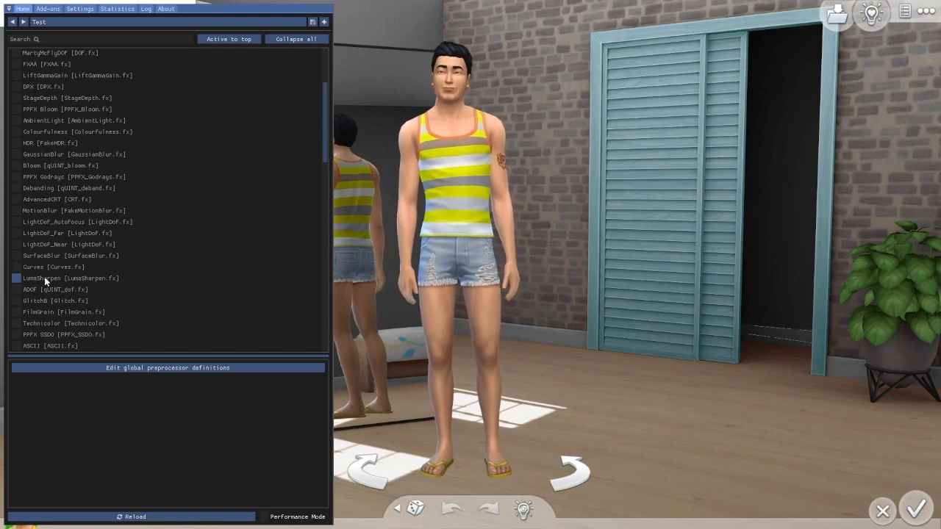
click(22, 278)
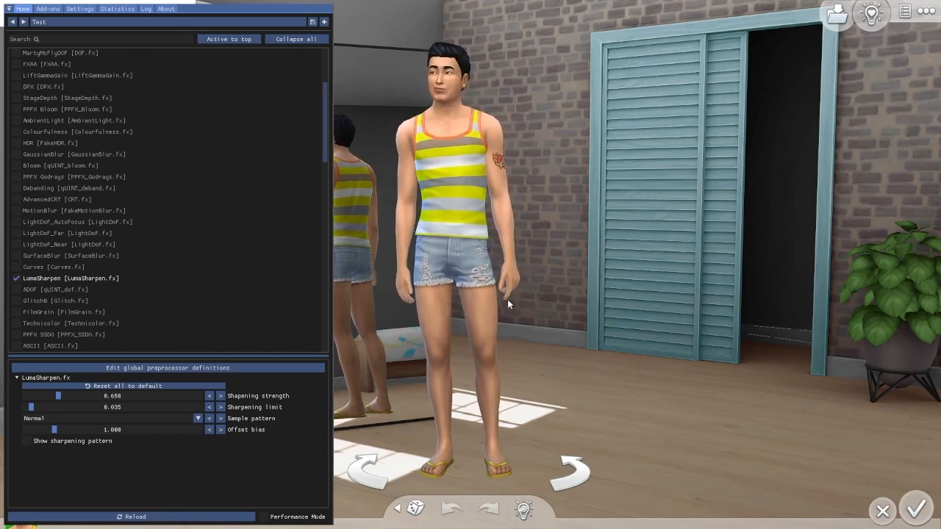
scroll(32, 272, down, 3)
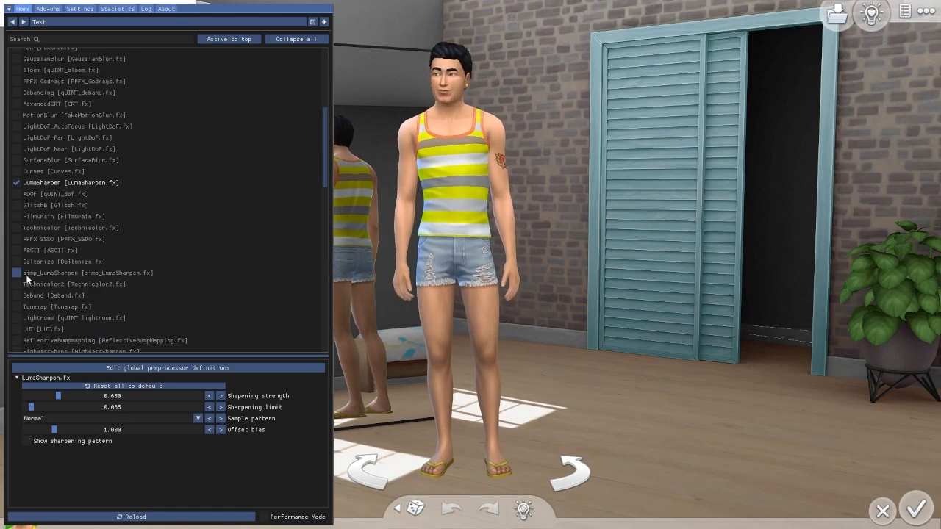
click(17, 272)
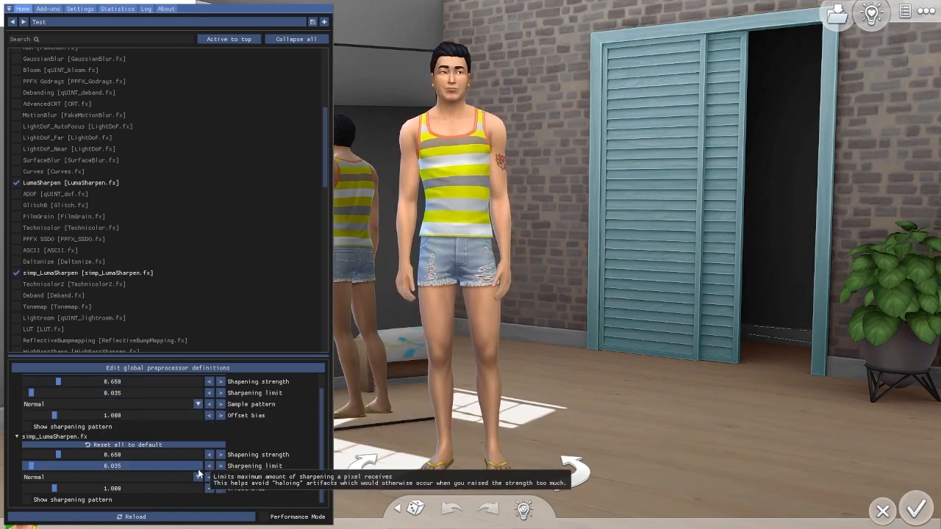
mouse_move(57, 383)
mouse_down()
mouse_move(90, 383)
mouse_move(46, 382)
mouse_move(125, 383)
mouse_move(45, 382)
mouse_move(58, 380)
mouse_up()
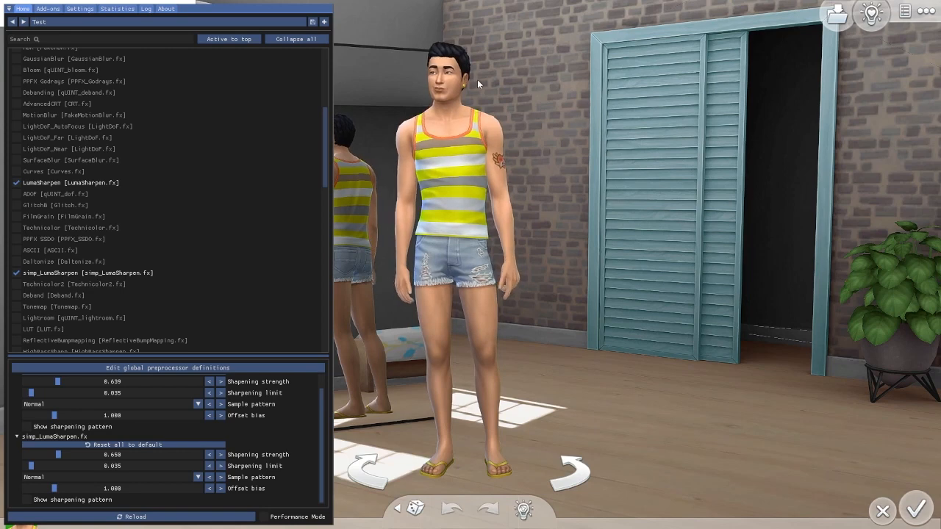
Enable the Vibrance effect, collapse both LumaSharpen settings groups and set the vibrance to 0.262
scroll(69, 295, down, 5)
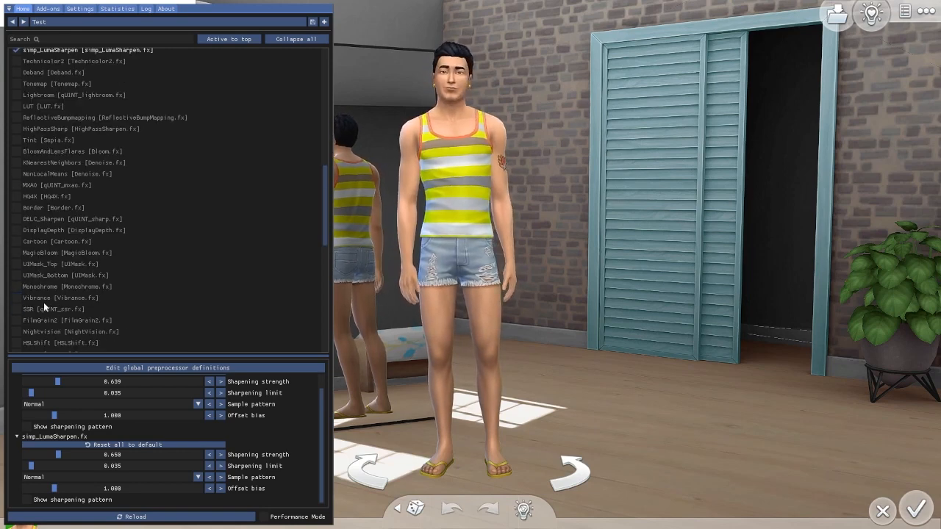
click(16, 297)
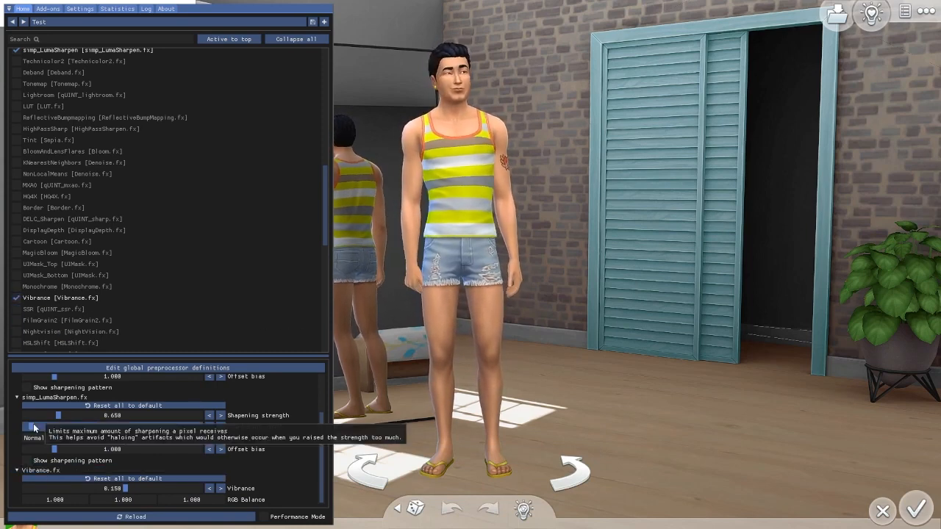
click(18, 397)
click(47, 377)
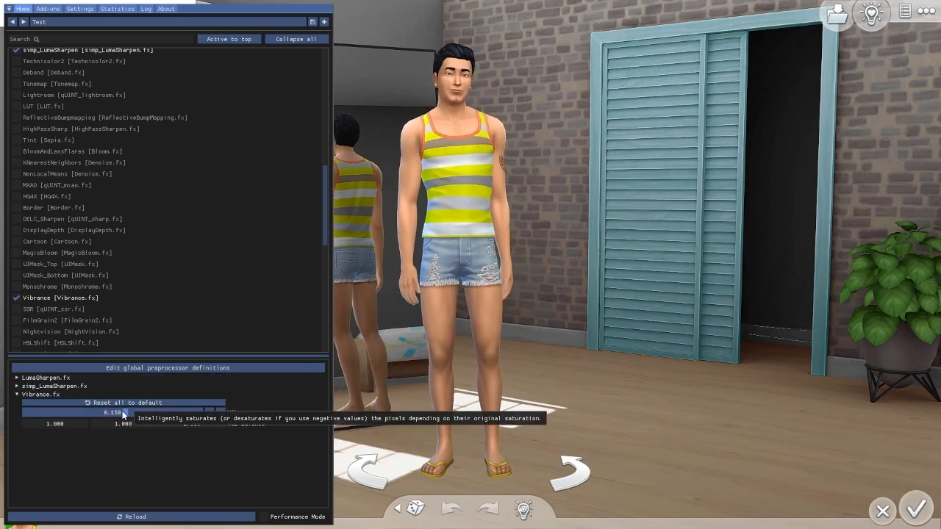
mouse_move(124, 412)
mouse_down()
mouse_move(148, 411)
mouse_move(65, 412)
mouse_move(136, 417)
mouse_up()
Enable the Tint effect from Sepia.fx and set its strength to 0.476
scroll(70, 299, up, 5)
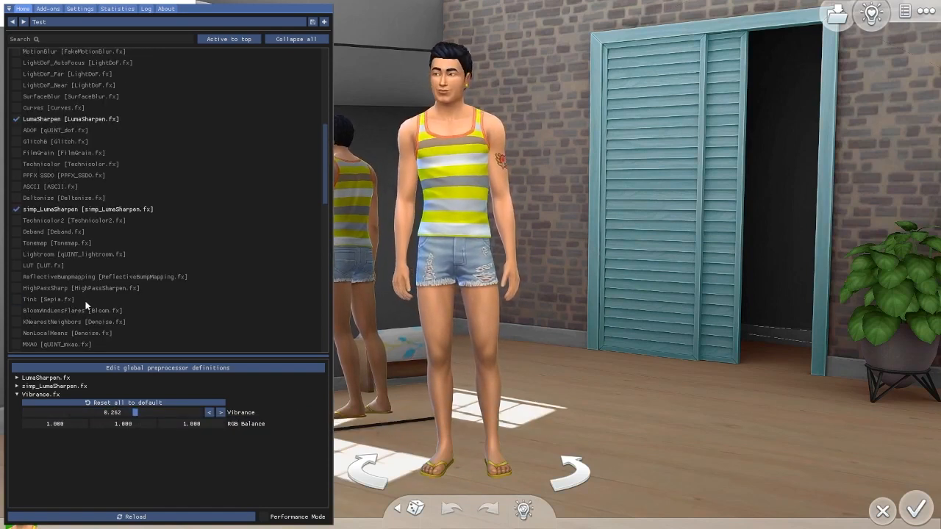
click(16, 300)
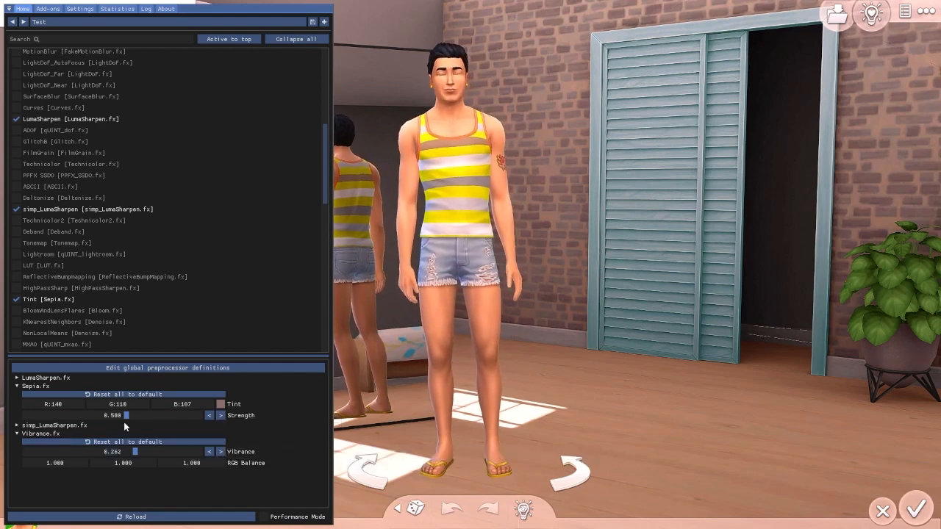
drag(125, 416, 108, 416)
Try pale pink, blue and lavender shades as the Sepia.fx tint colour
click(221, 405)
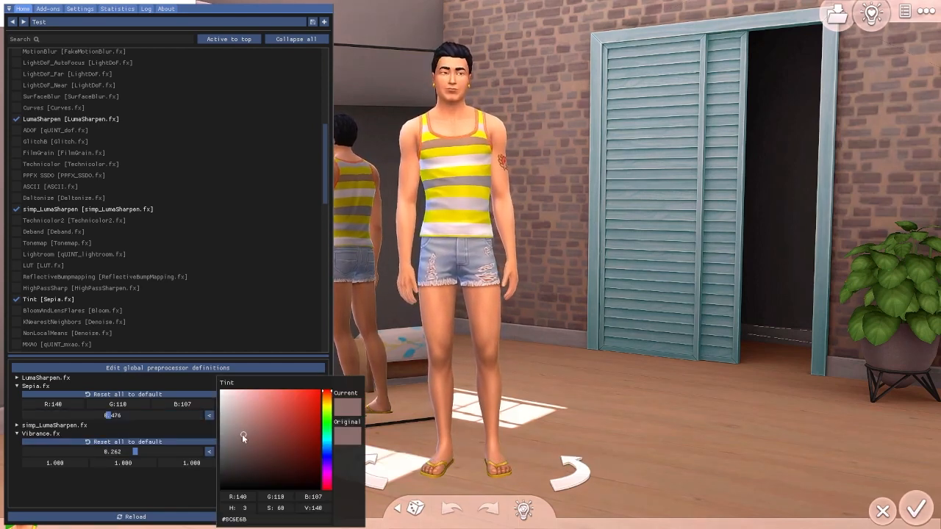
drag(276, 406, 242, 402)
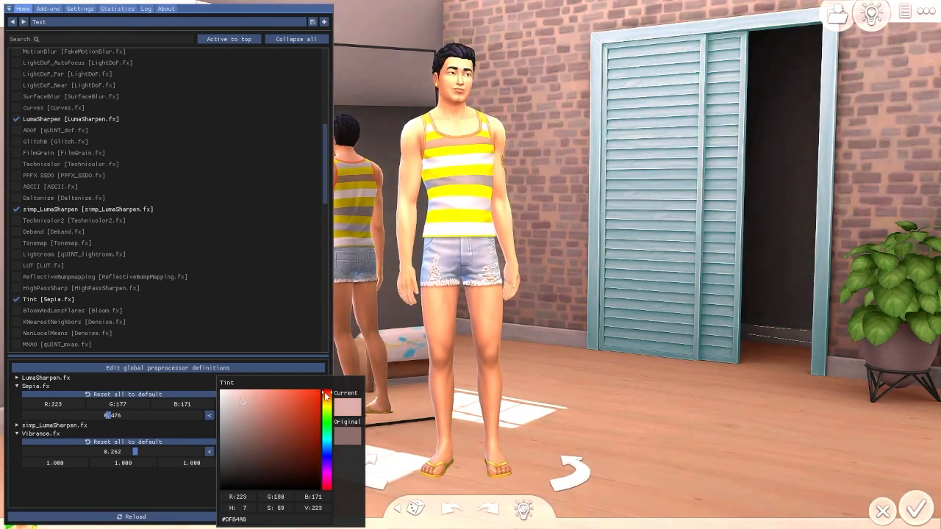
drag(326, 397, 327, 460)
mouse_move(242, 404)
mouse_down()
mouse_move(236, 418)
mouse_move(260, 407)
mouse_move(232, 405)
mouse_move(244, 419)
mouse_move(239, 407)
mouse_up()
click(324, 453)
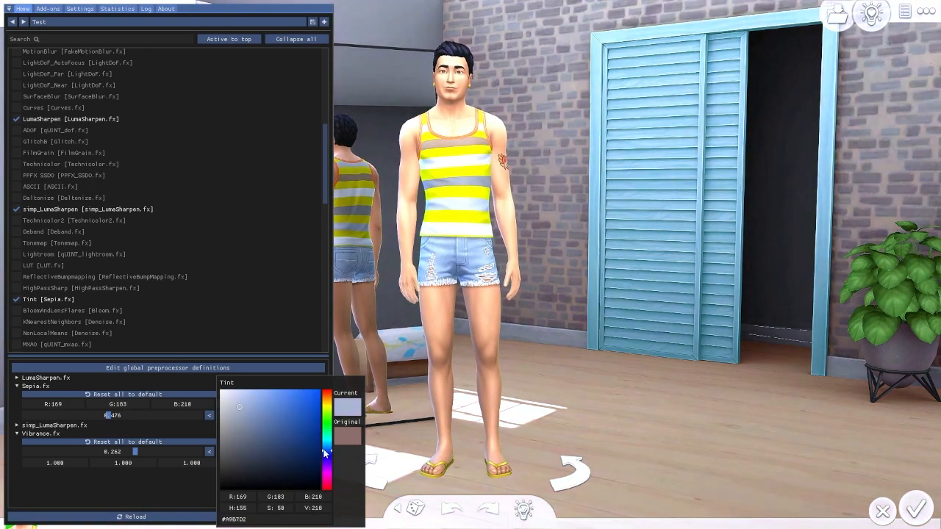
drag(318, 456, 331, 462)
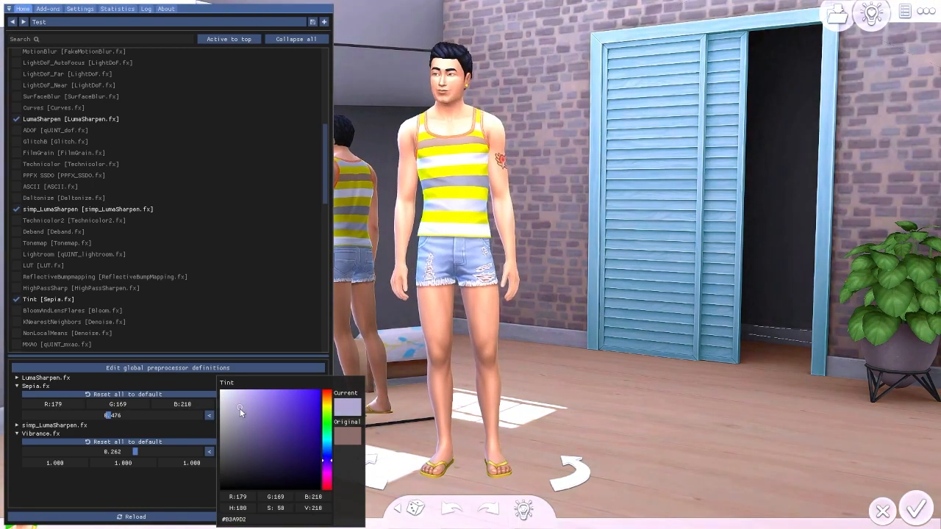
drag(239, 408, 231, 403)
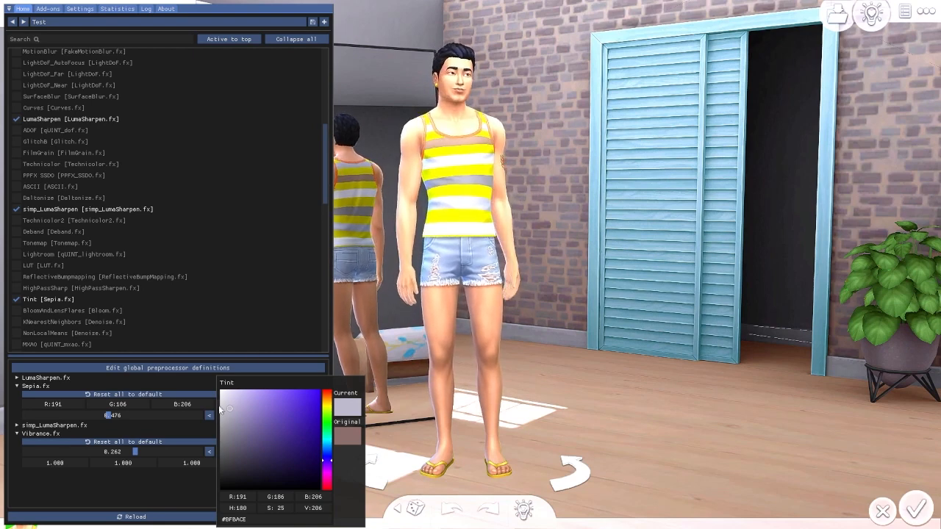
Set the Sepia.fx tint to a pale peach, #E9C8BB, and lower its strength to 0.169
drag(327, 461, 327, 398)
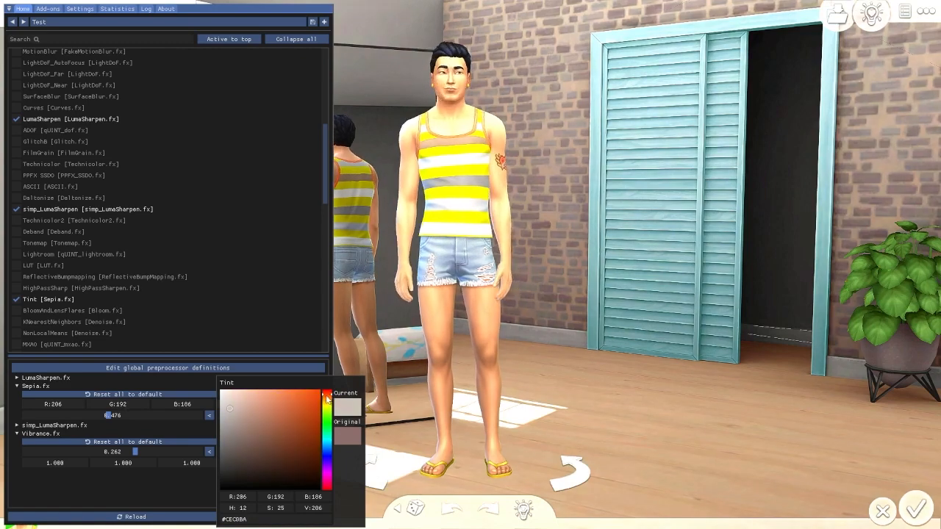
drag(227, 414, 239, 397)
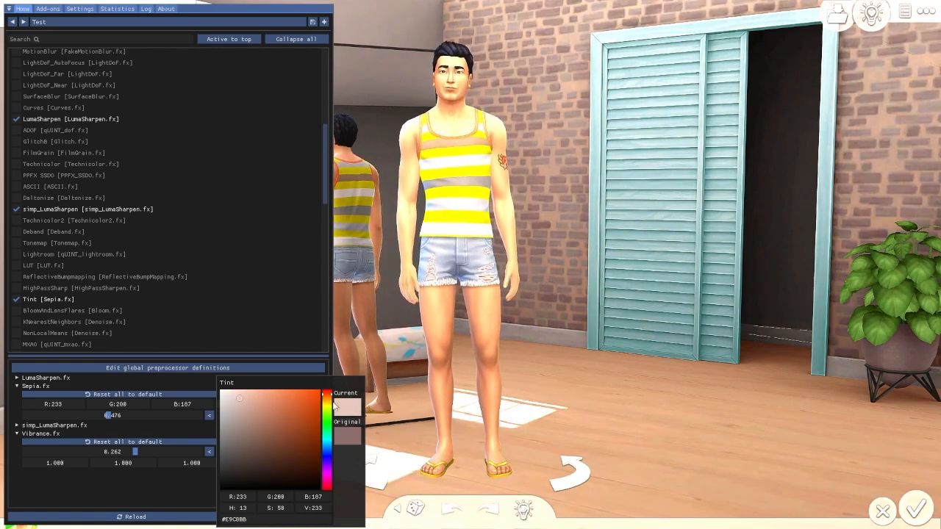
click(113, 421)
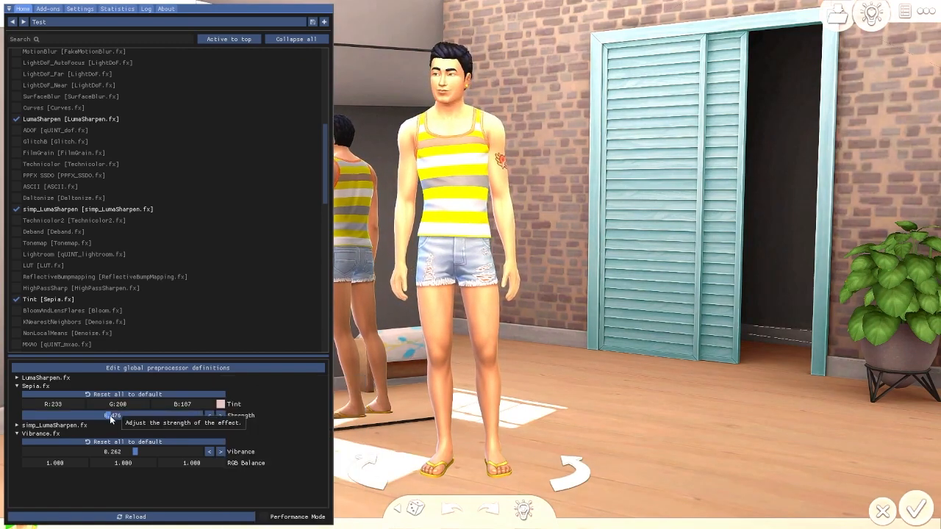
drag(110, 419, 59, 416)
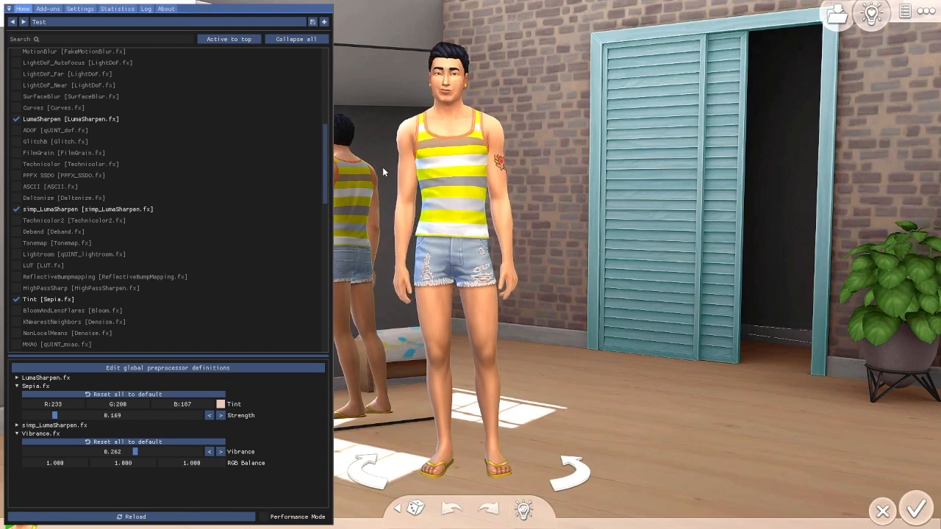
Try the BloomAndLensFlares effect from Bloom.fx and switch it off again
scroll(142, 212, down, 1)
scroll(176, 209, down, 1)
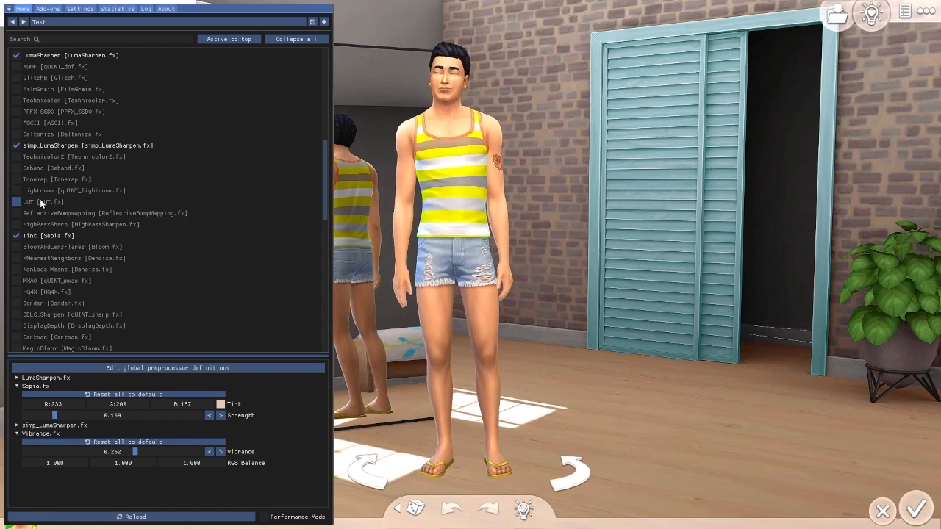
mouse_move(37, 190)
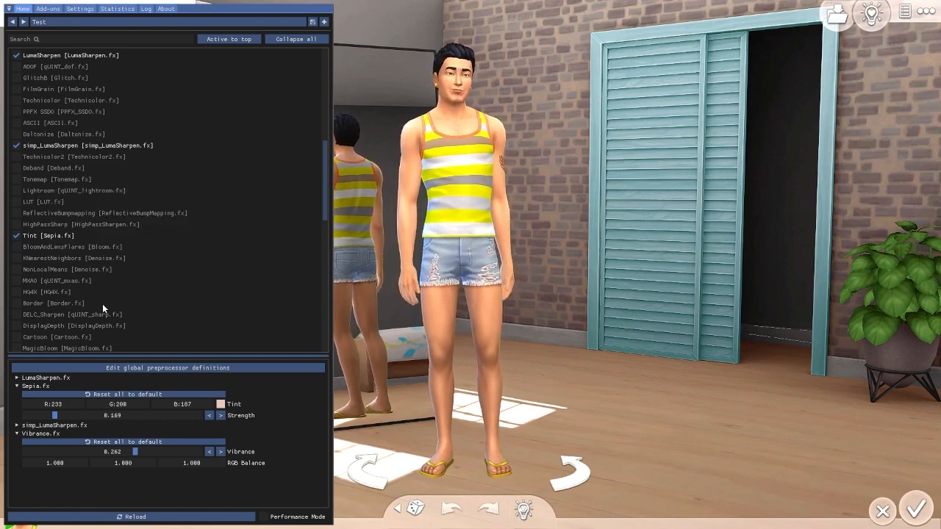
click(67, 249)
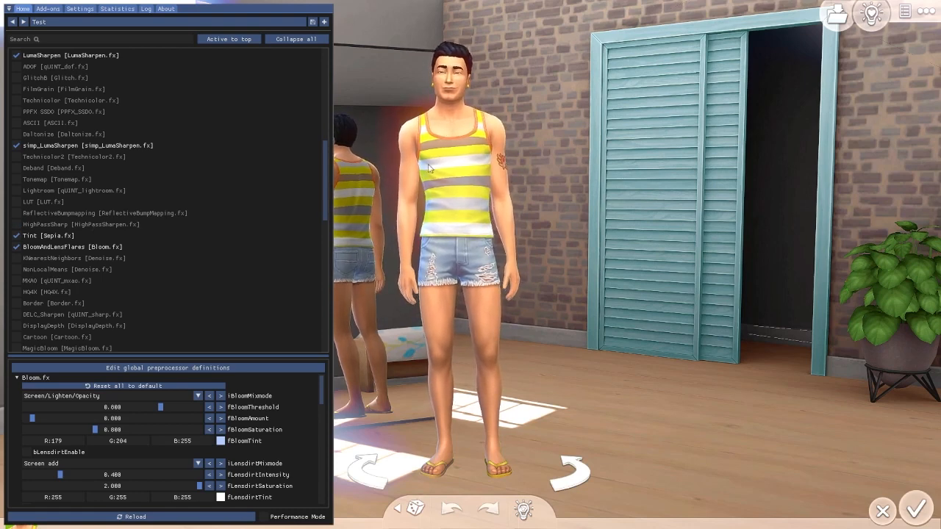
click(16, 246)
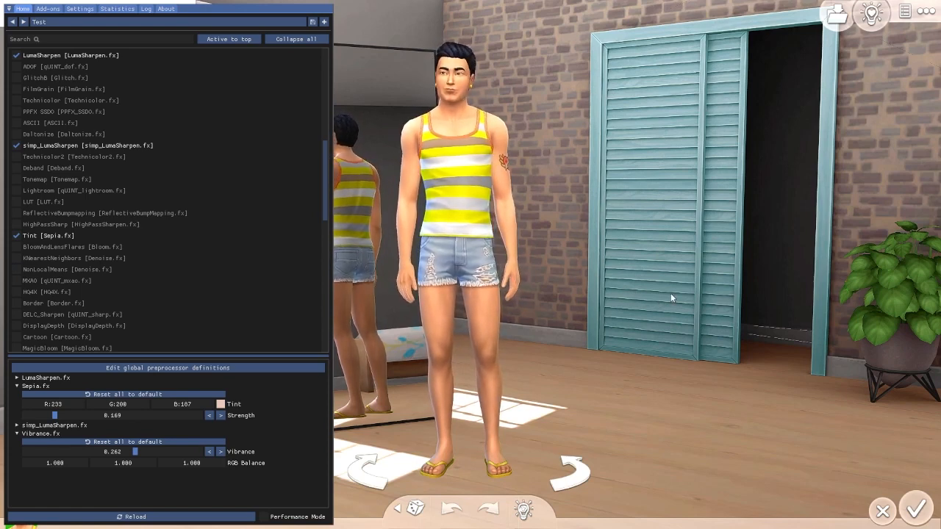
Try the qUINT Bloom effect and the MotionBlur effect one after the other, switching each off again
scroll(162, 287, up, 5)
click(89, 292)
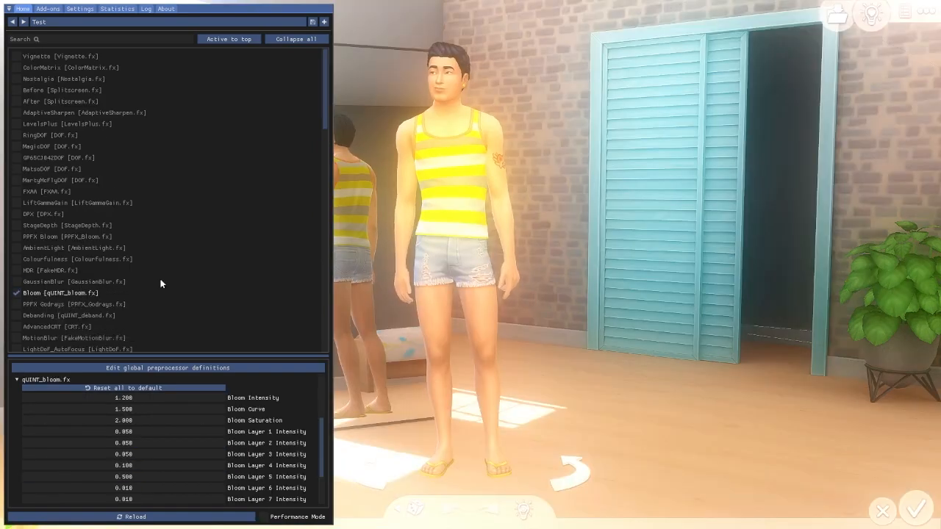
click(29, 294)
click(50, 338)
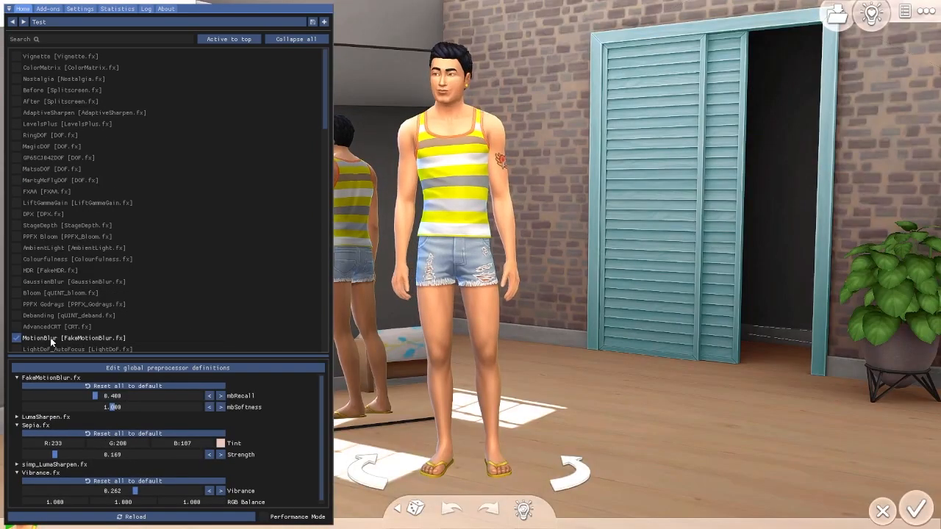
click(27, 336)
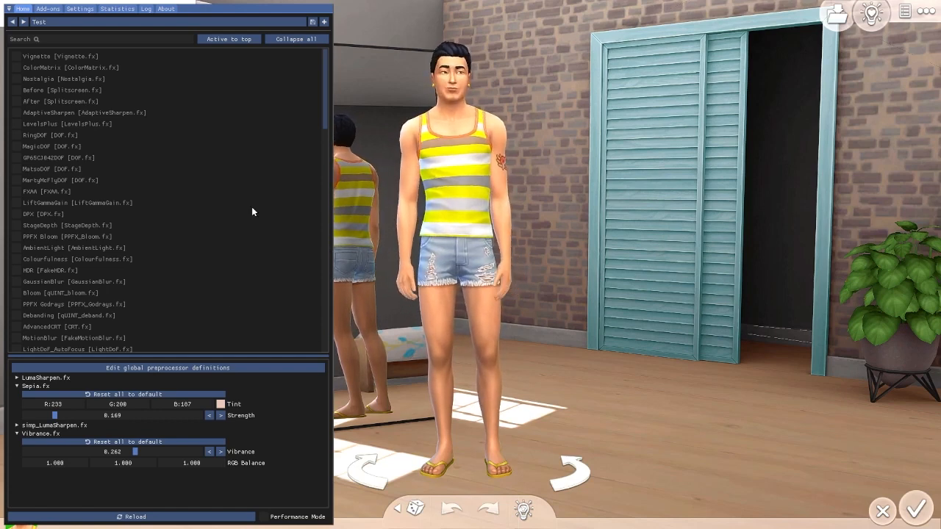
Try the AmbientLight effect, switch it off again and look through the rest of the effects list
click(60, 246)
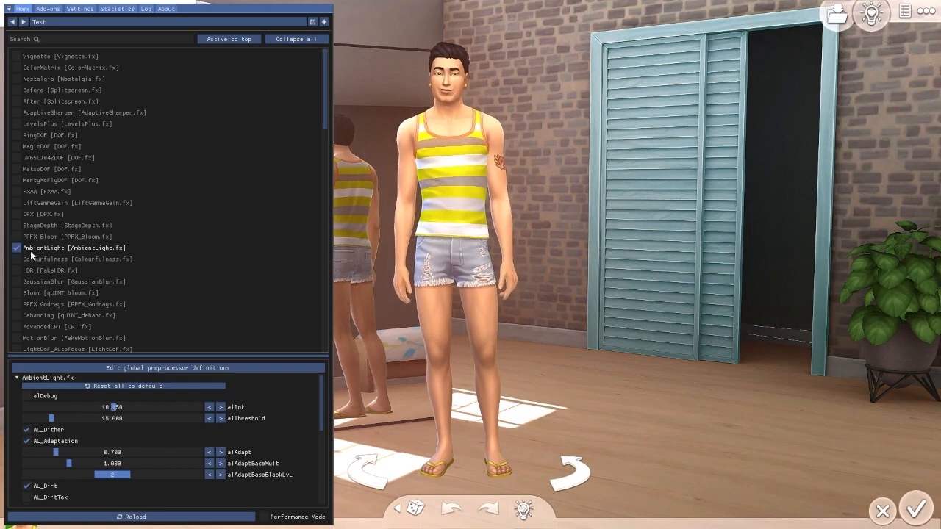
click(41, 248)
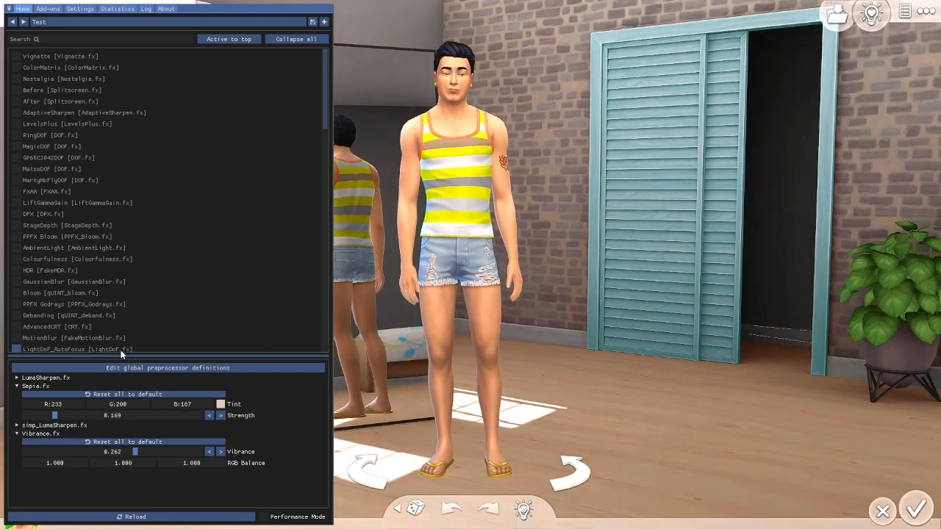
scroll(118, 309, down, 3)
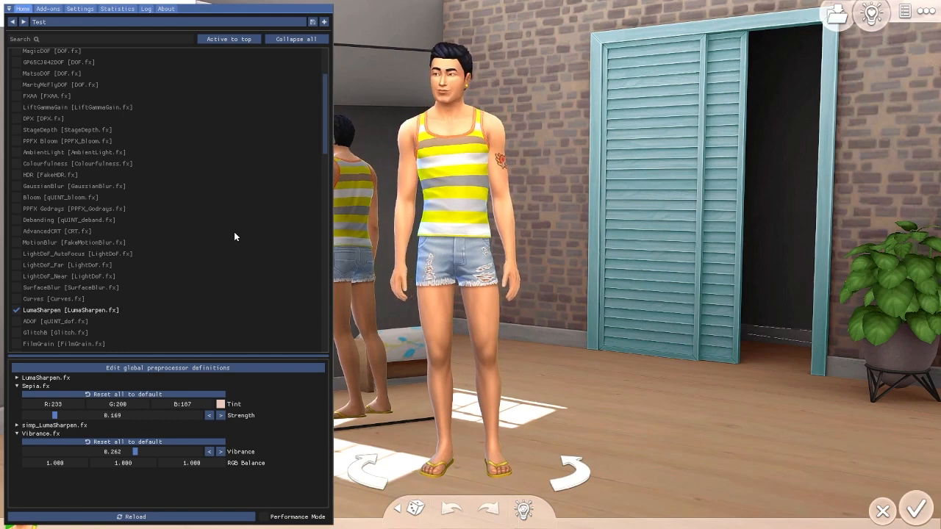
scroll(165, 268, up, 2)
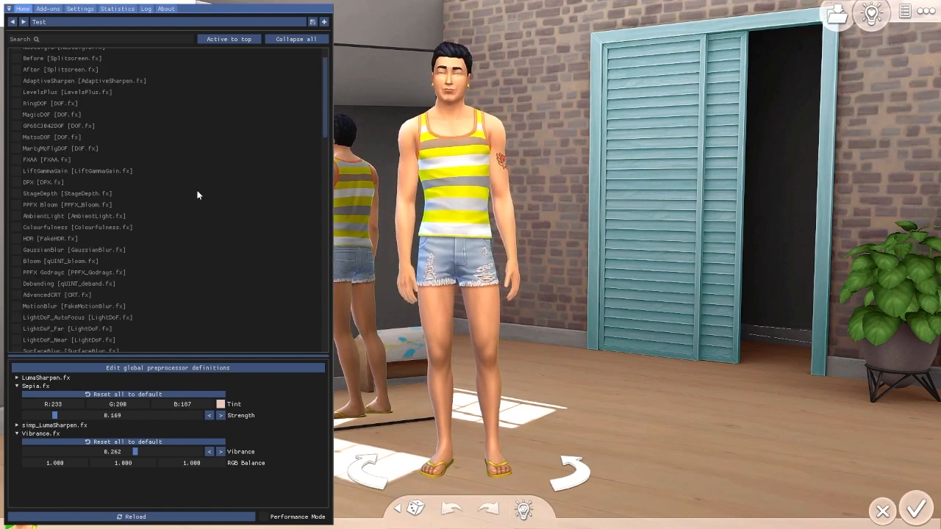
scroll(199, 266, down, 6)
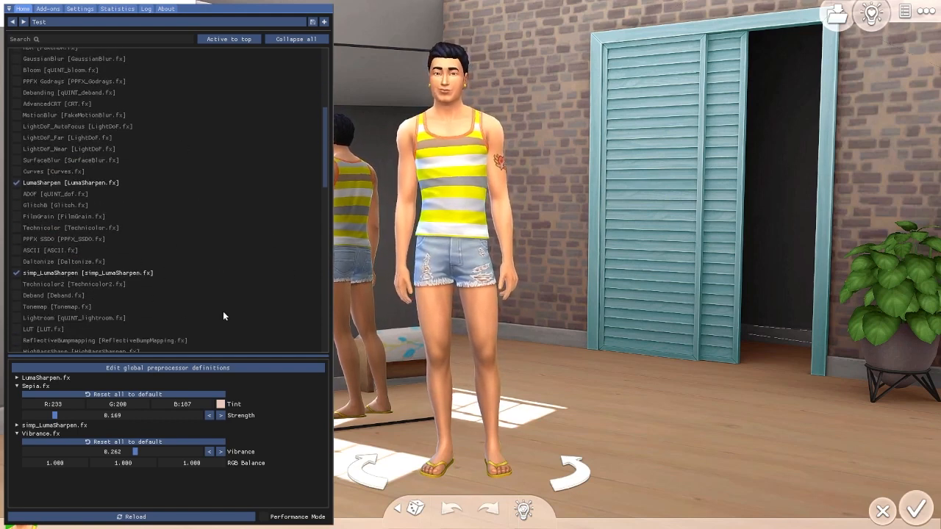